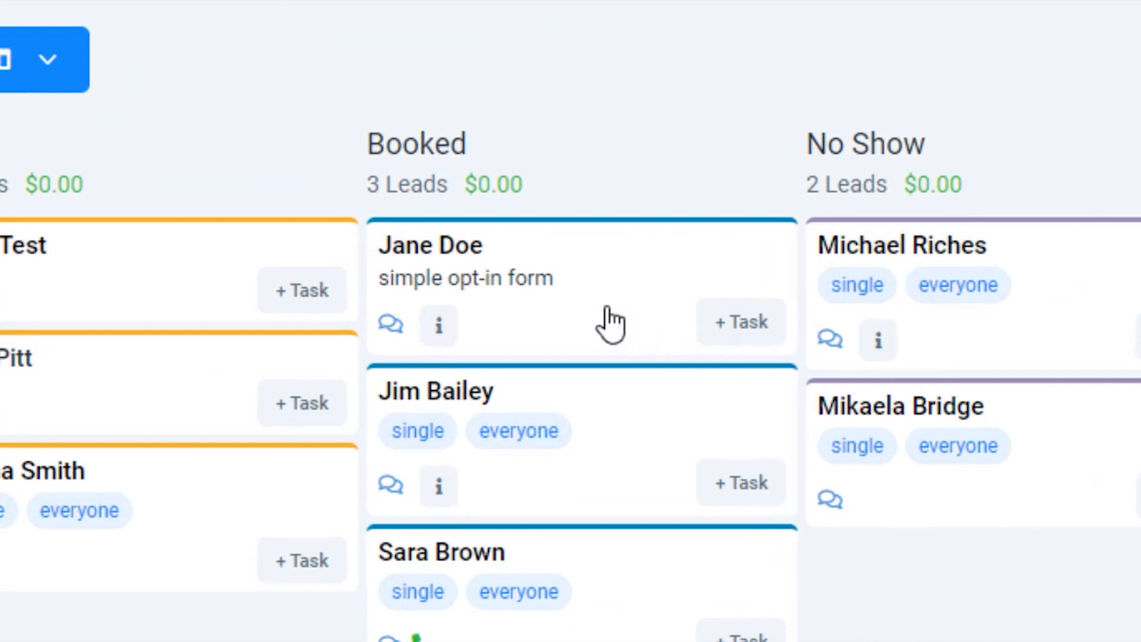
Step: Review the survey answer in the first Booked lead's additional info with empty fields hidden, and return to the pipeline
mouse_move(448, 331)
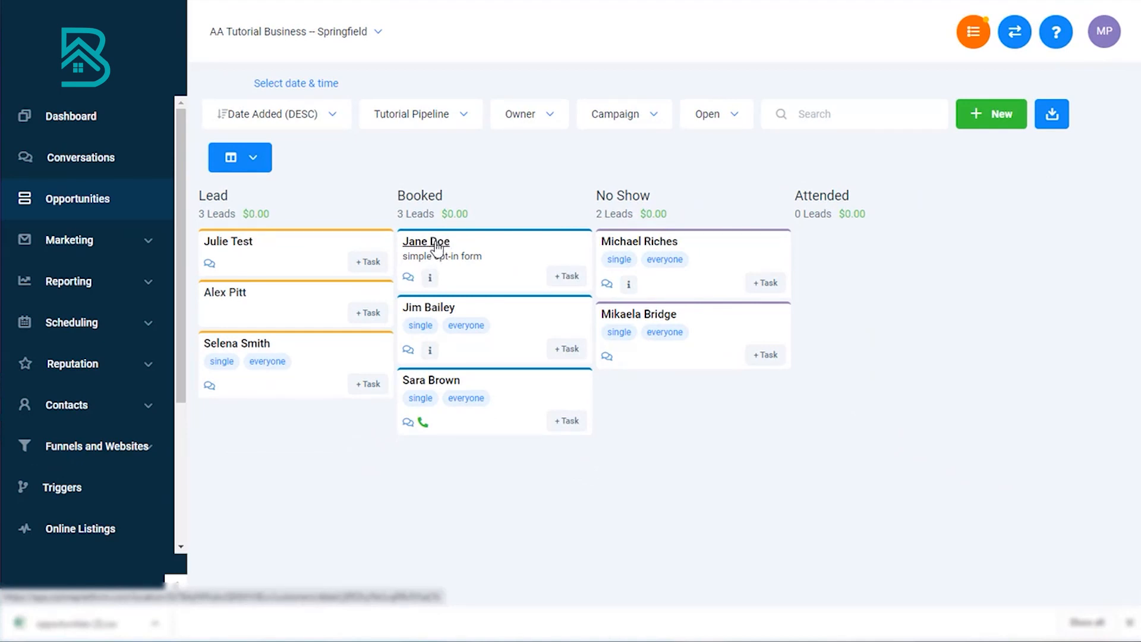
left_click(437, 242)
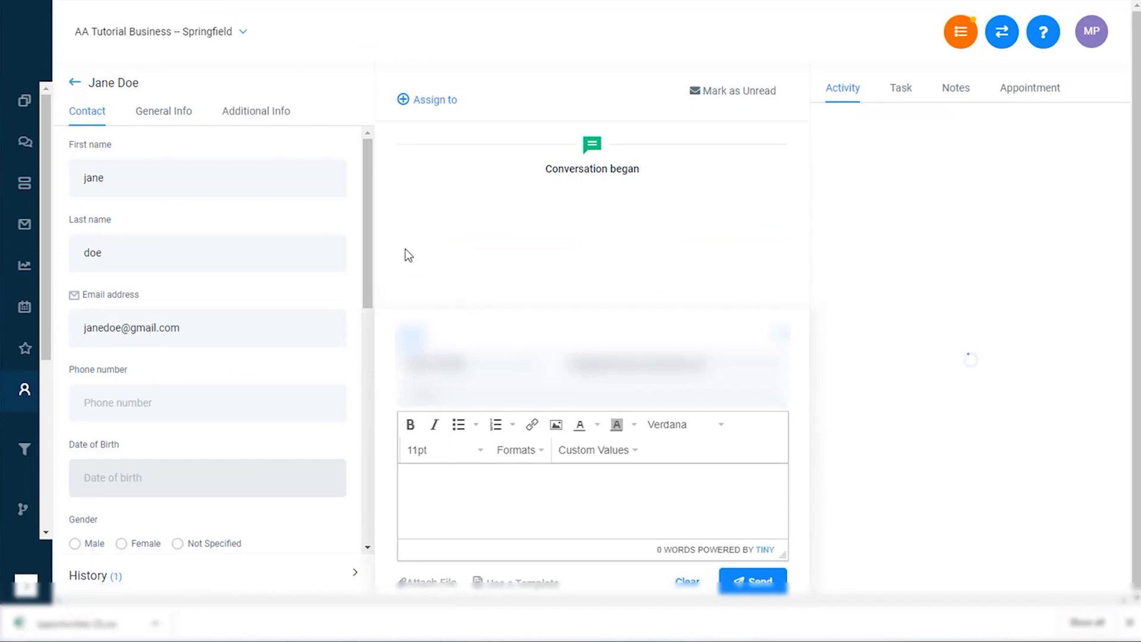
left_click(245, 116)
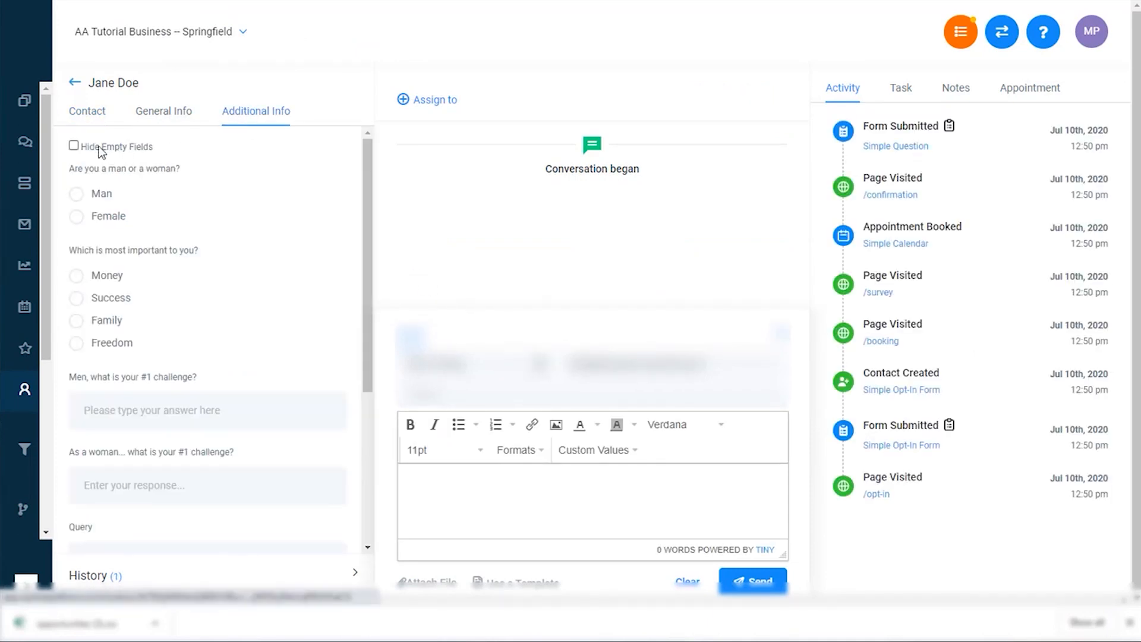
left_click(73, 146)
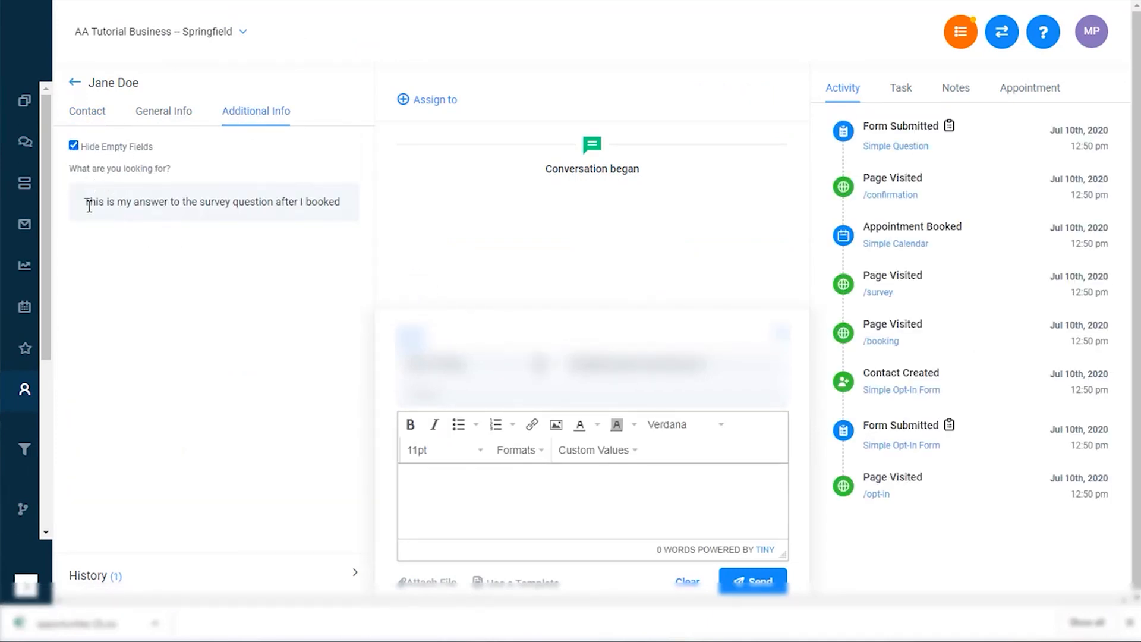
left_click_drag(86, 206, 327, 211)
left_click(171, 158)
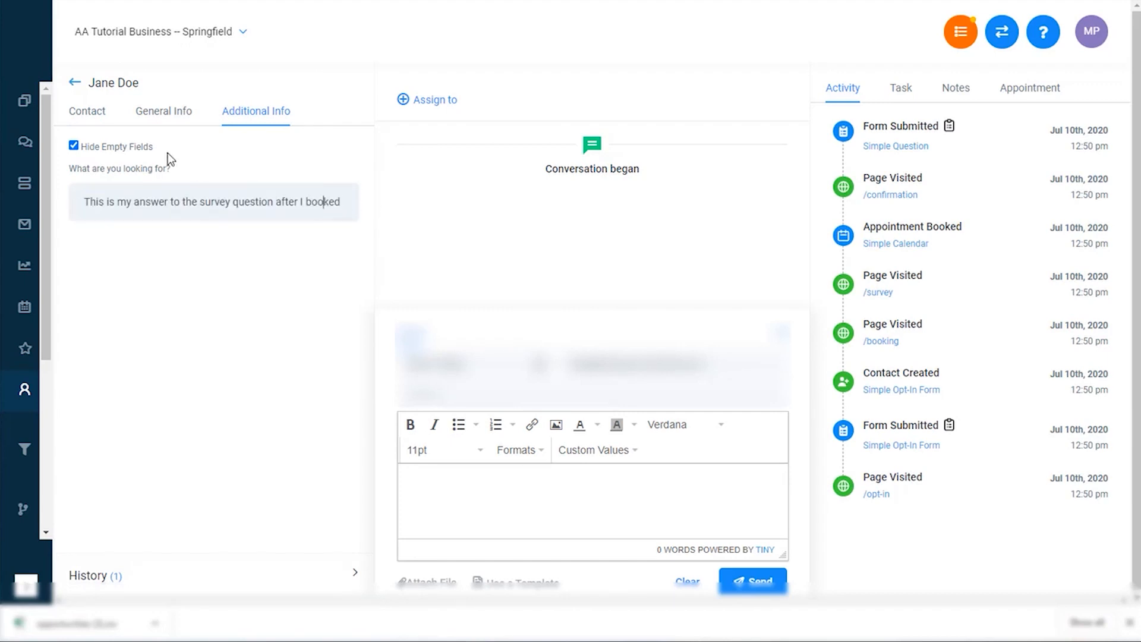
left_click(75, 83)
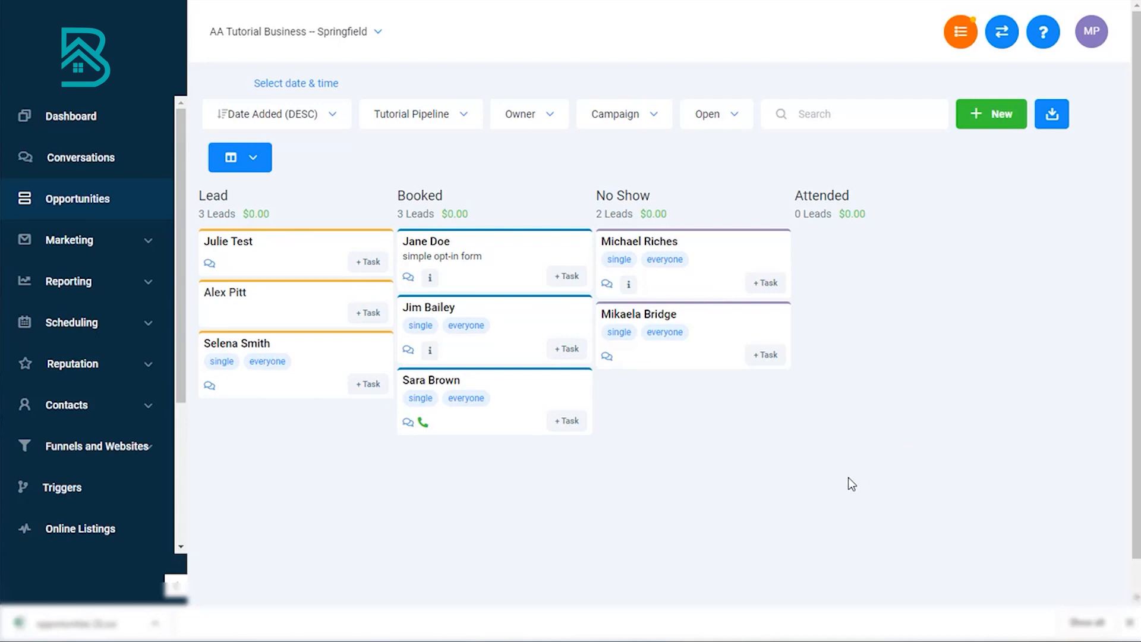
Step: Open the Simple Funnel and launch its live Opt-in Page
left_click(126, 450)
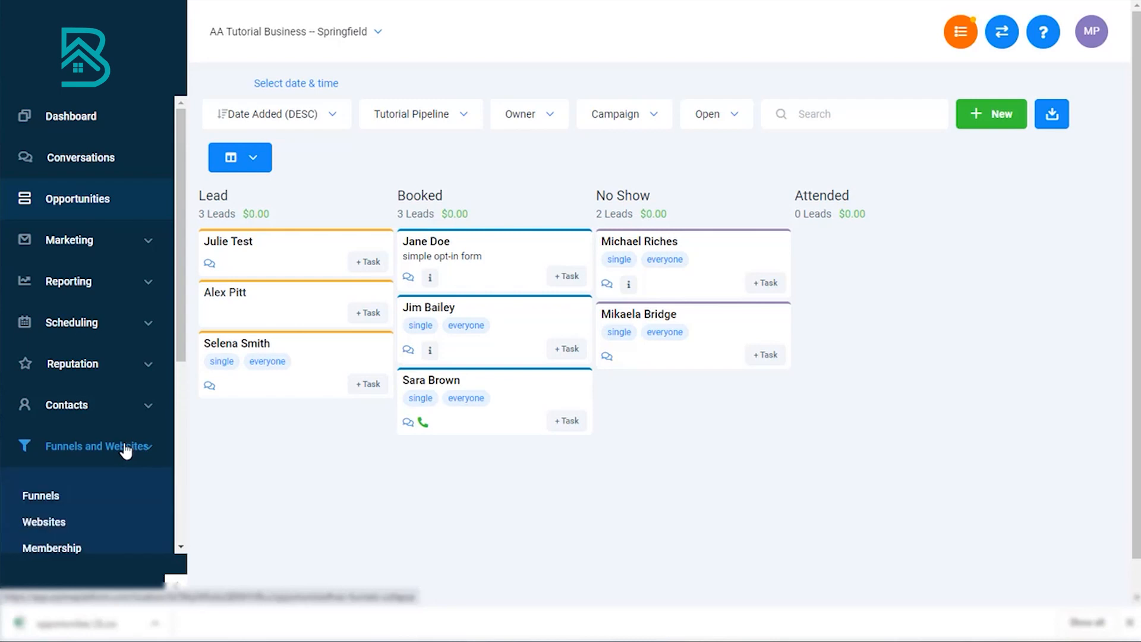
scroll(89, 437, "down", 1)
left_click(53, 423)
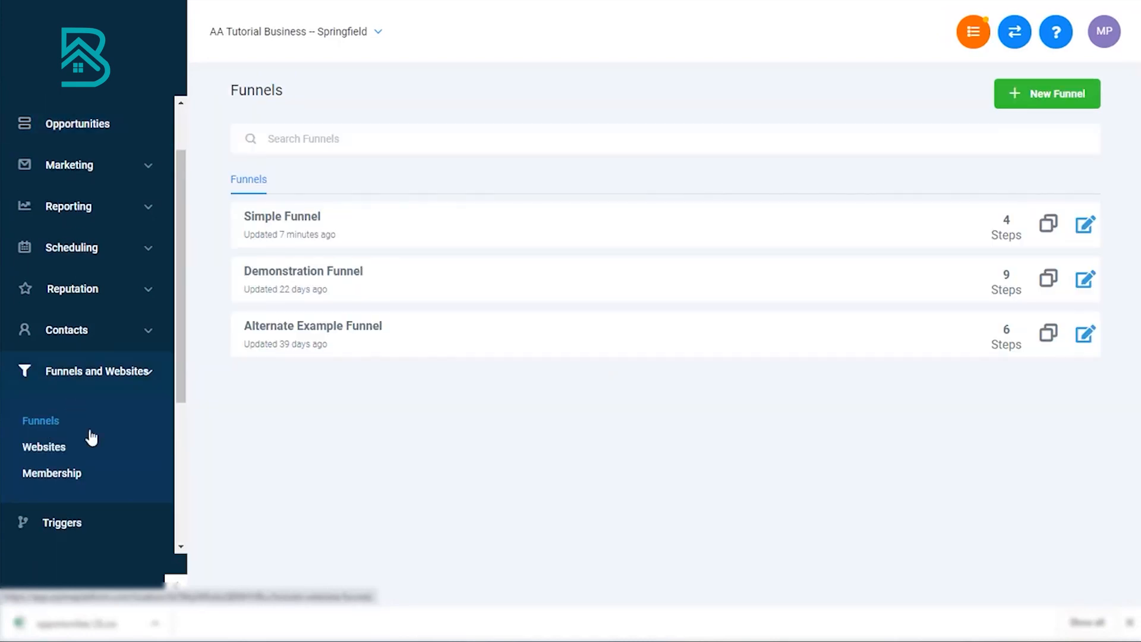
left_click(306, 220)
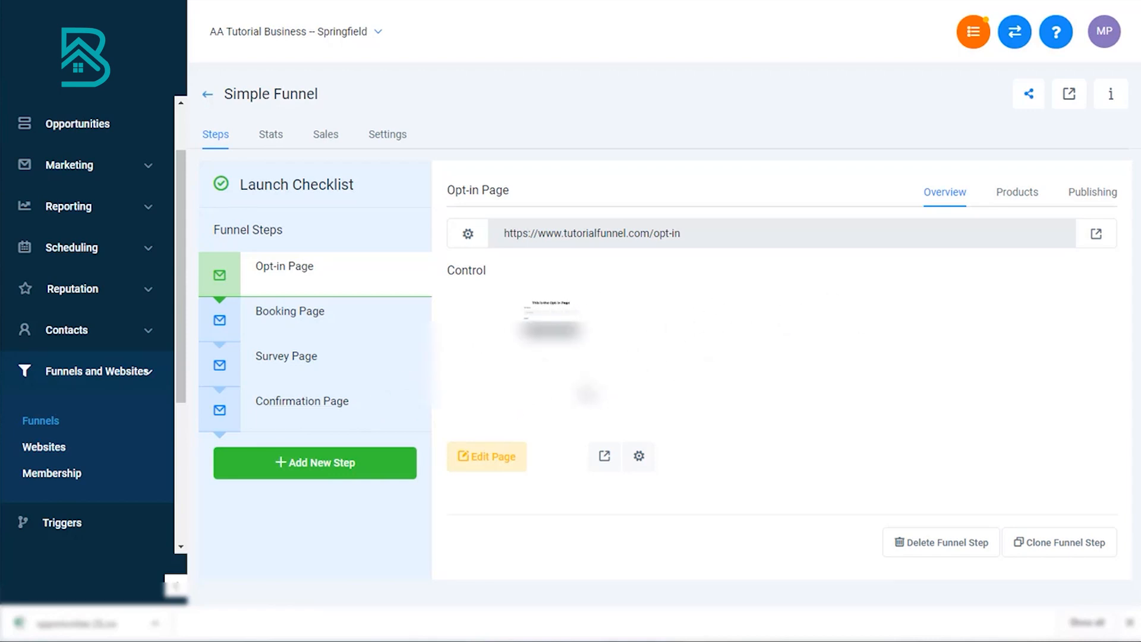
left_click(1093, 236)
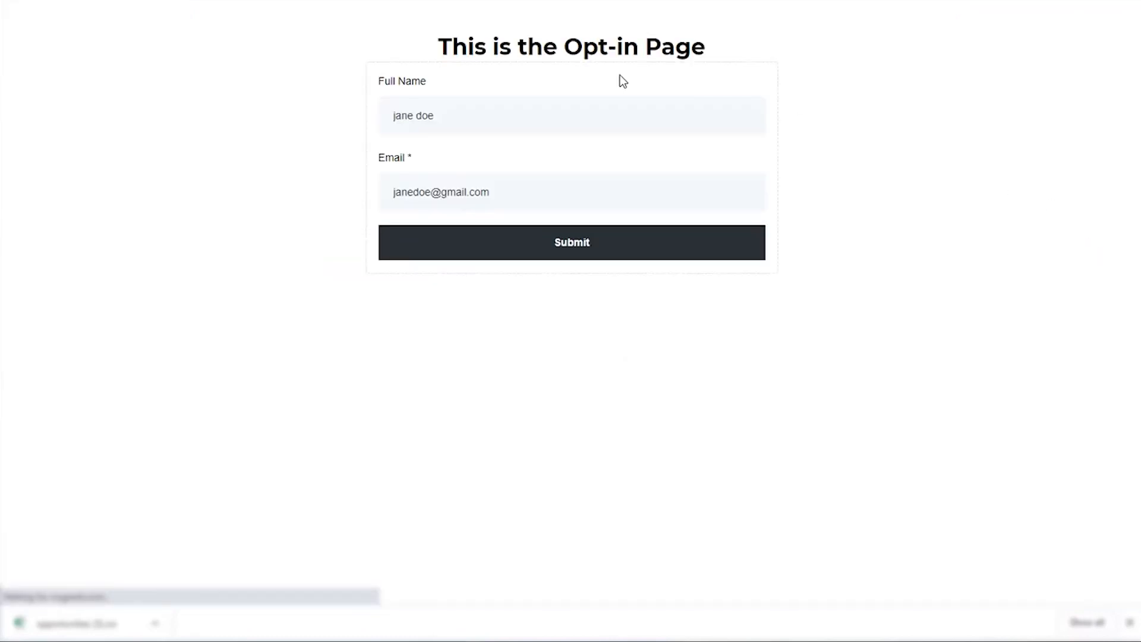
Step: Replace the opt-in form's full name and email with a new test lead's details and submit the form
double_click(569, 113)
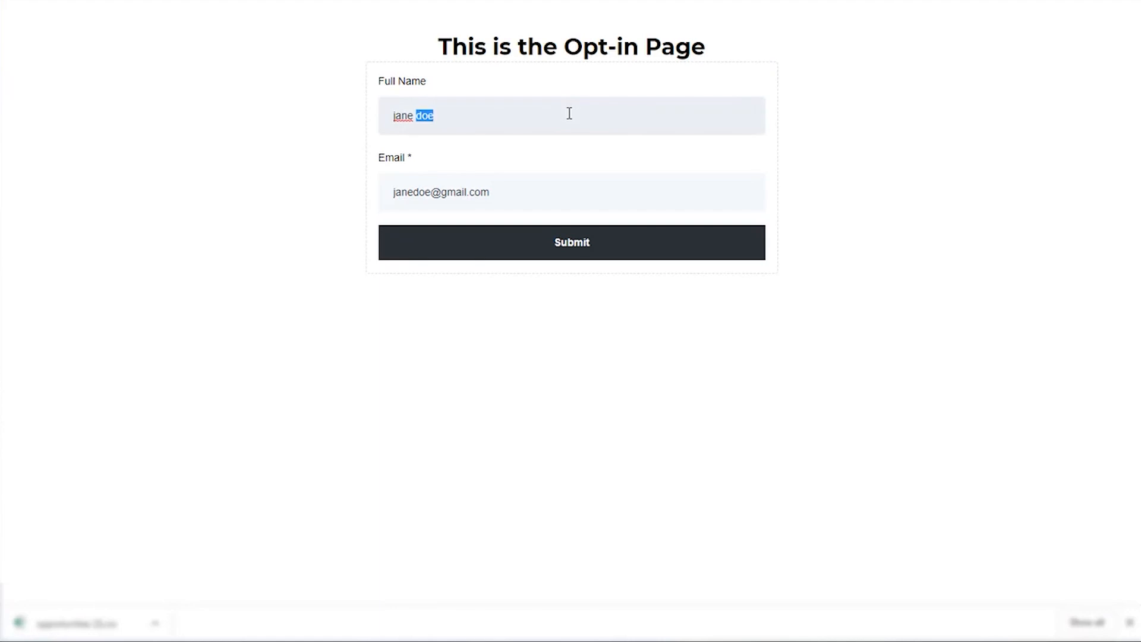
left_click(570, 113)
type("Micah")
key("BackSpace")
key("BackSpace")
type("hael SMith")
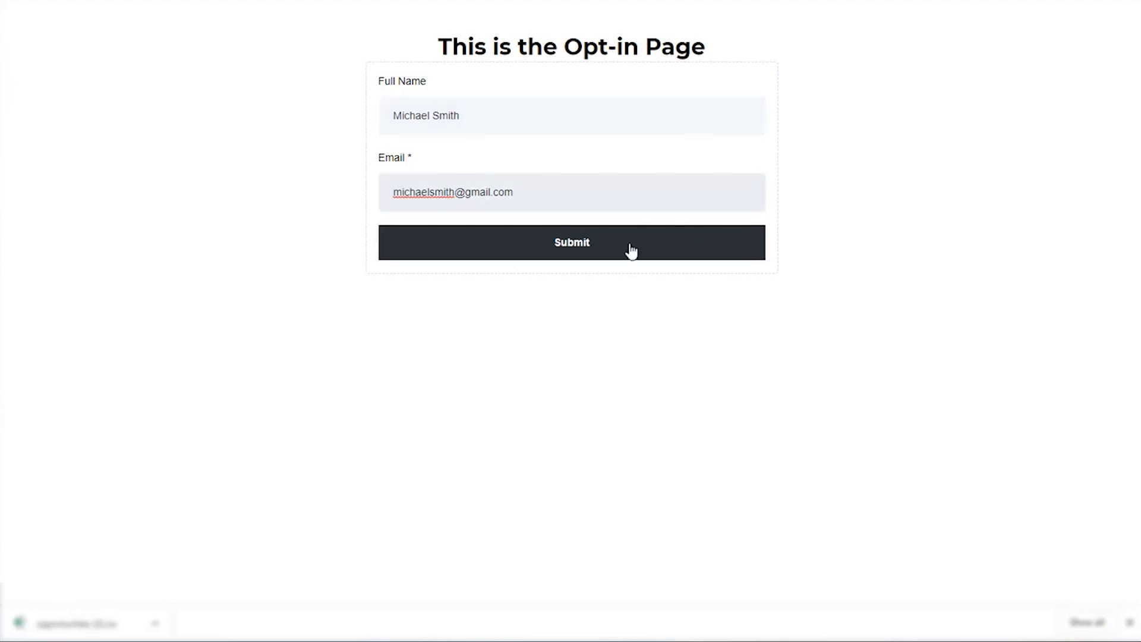
left_click(632, 251)
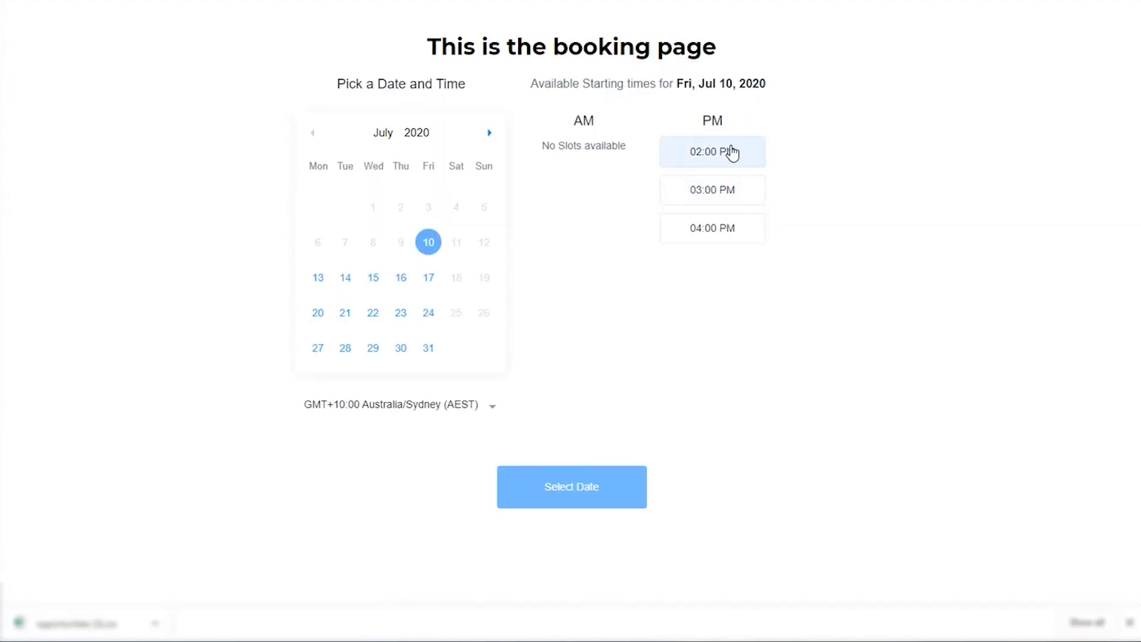
Step: Book the 02:00 PM slot on Fri, Jul 10, 2020 and submit the prefilled contact details
left_click(729, 156)
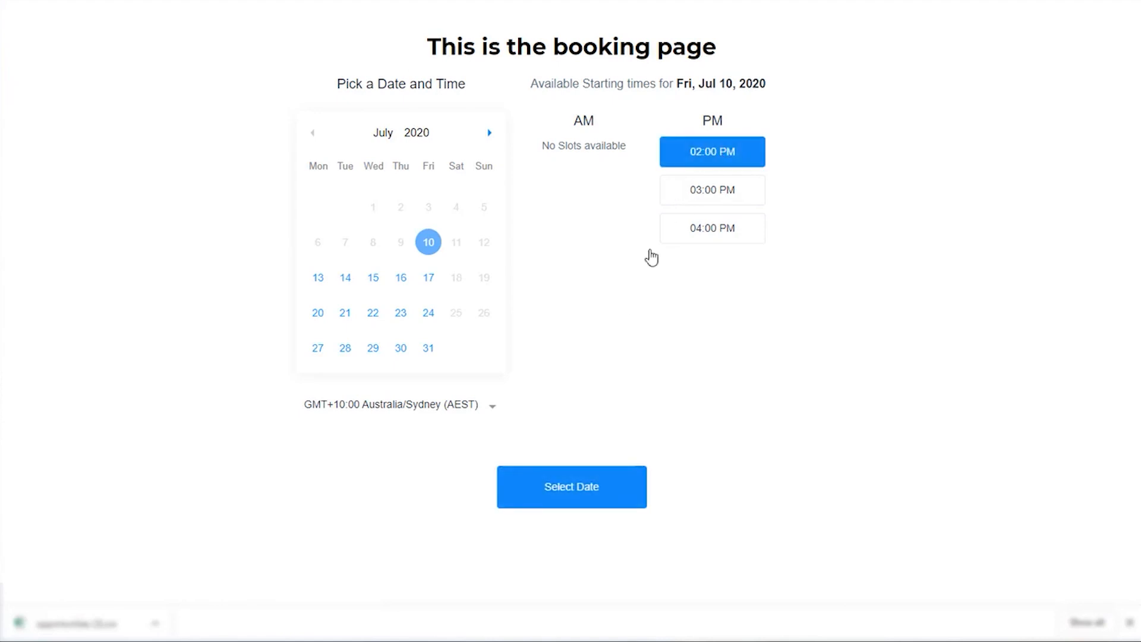
left_click(610, 499)
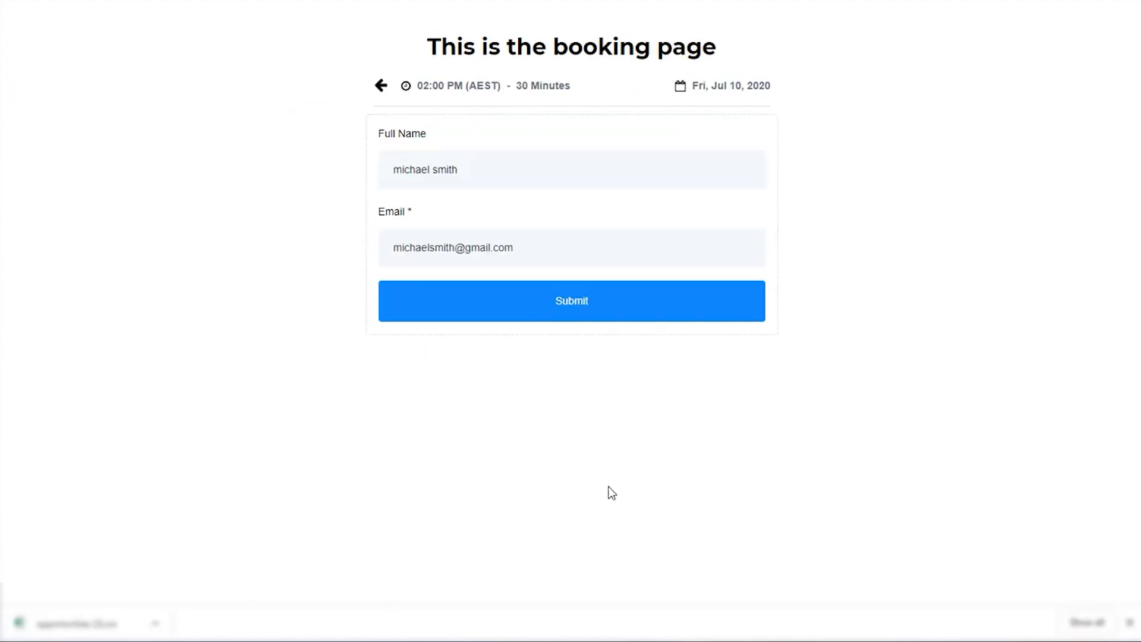
left_click(671, 303)
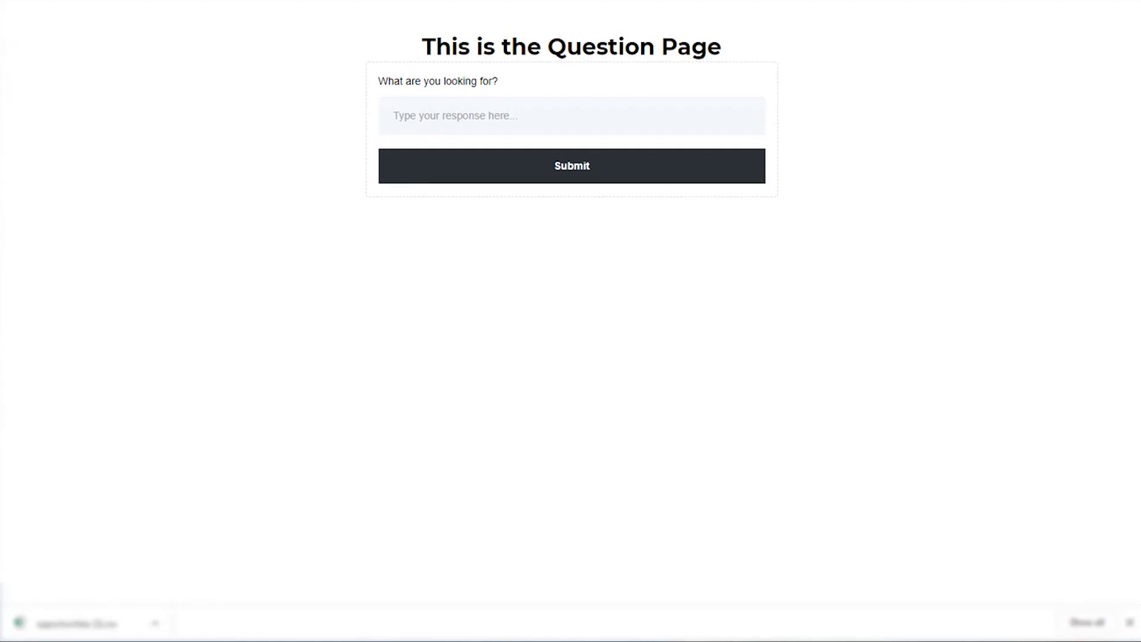
Step: Return to the CRM and view the Opportunities pipeline to check the new booking
key("ctrl+shift+Tab")
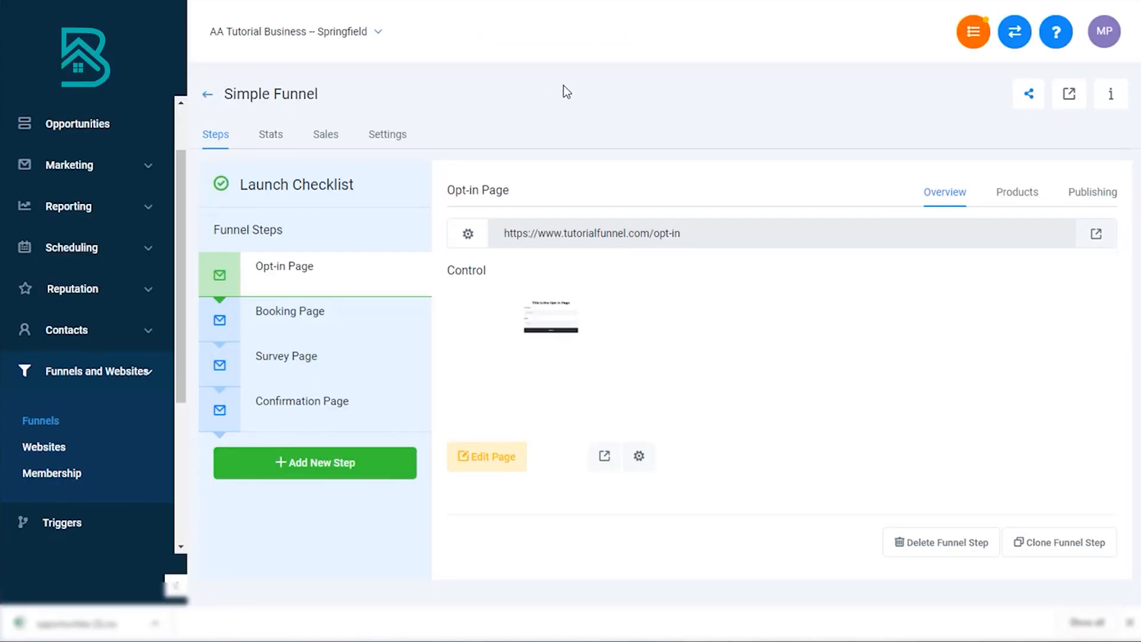
scroll(82, 273, "up", 2)
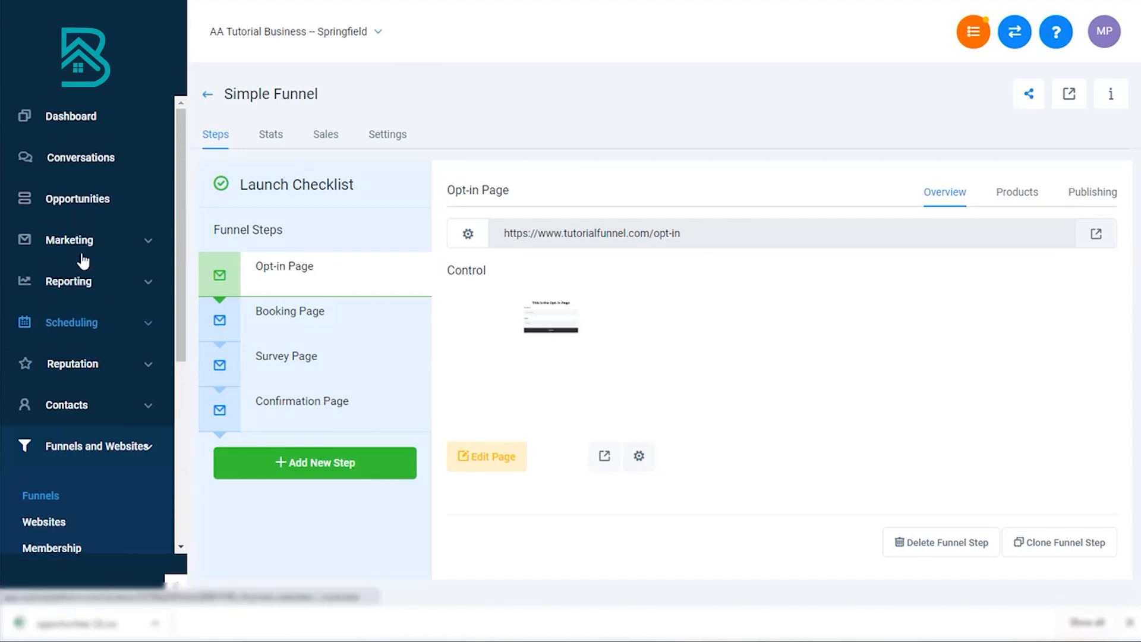
left_click(86, 202)
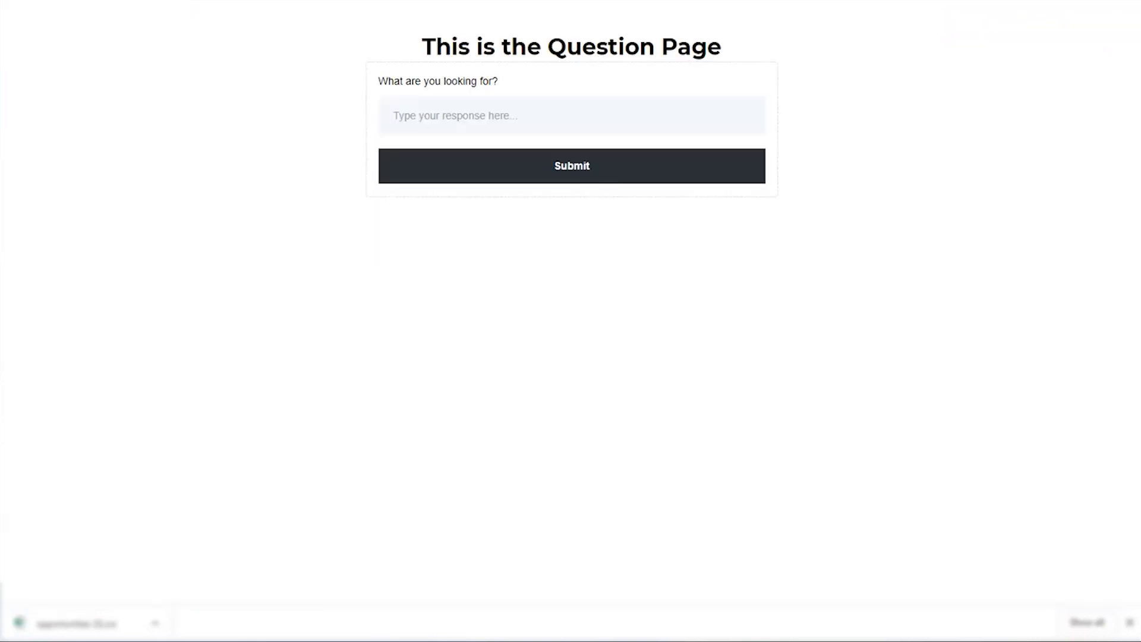
Step: On the Question Page, answer "What are you looking for?" with "This is my answer to the post booking form 123"
left_click(568, 117)
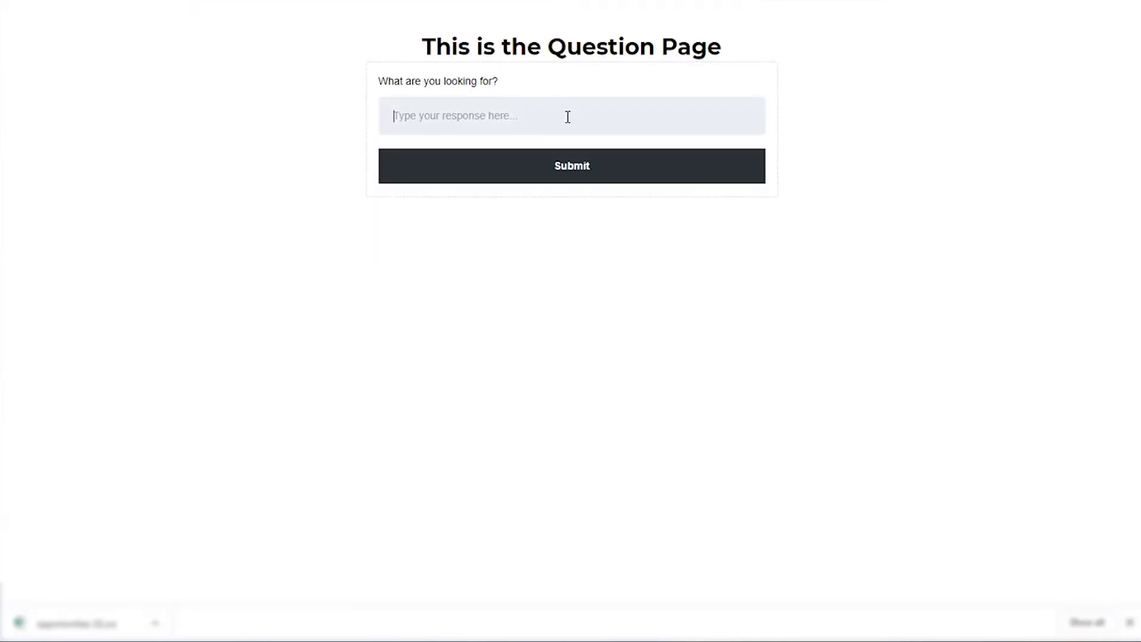
type("This is my answer to the post booking form")
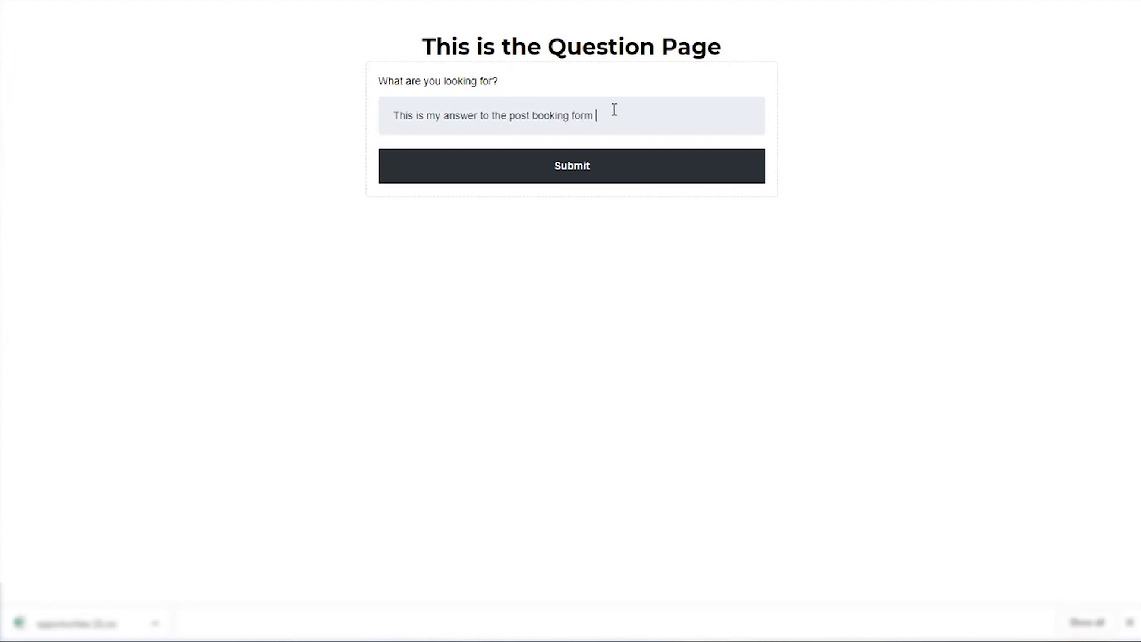
type(" 123")
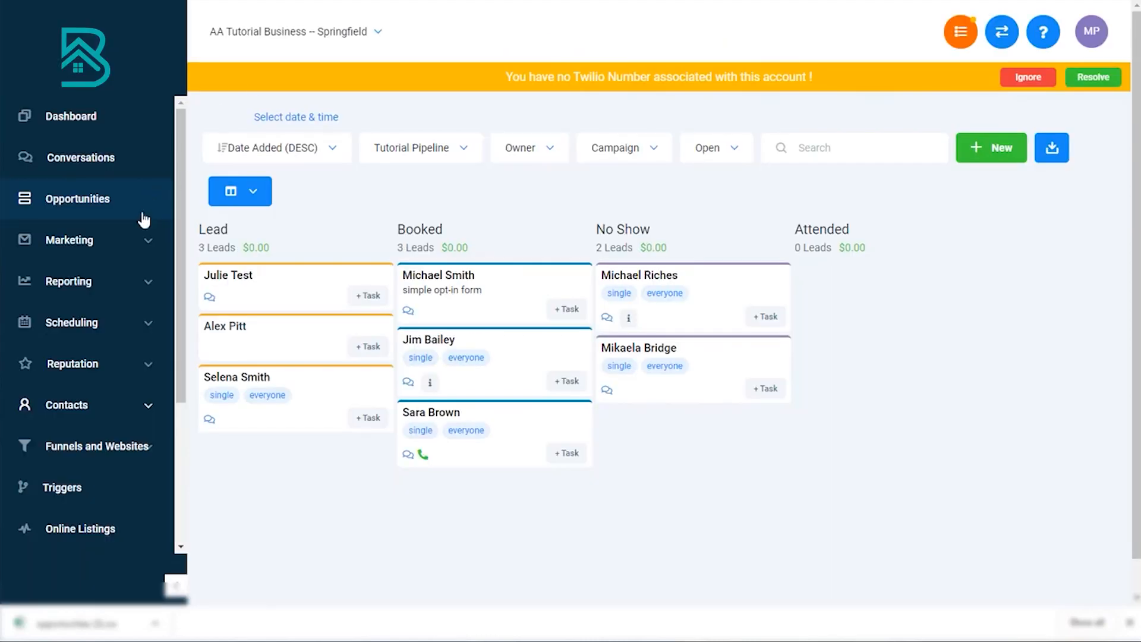
Step: Create a trigger named "Add a note", assign it to a folder and save it
scroll(83, 418, "down", 1)
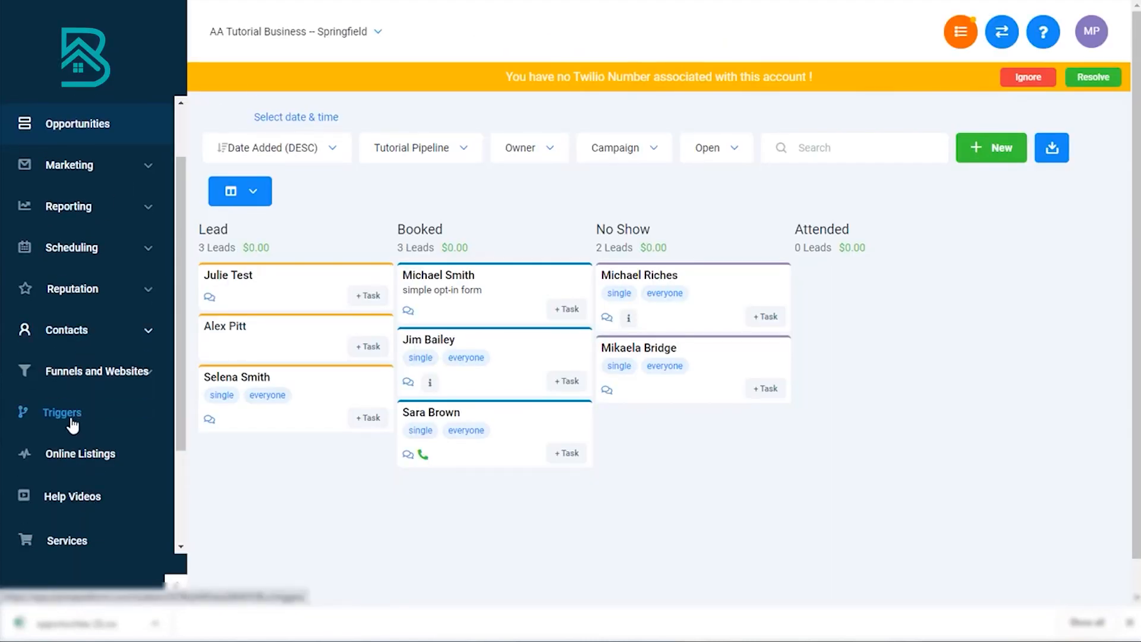
left_click(76, 416)
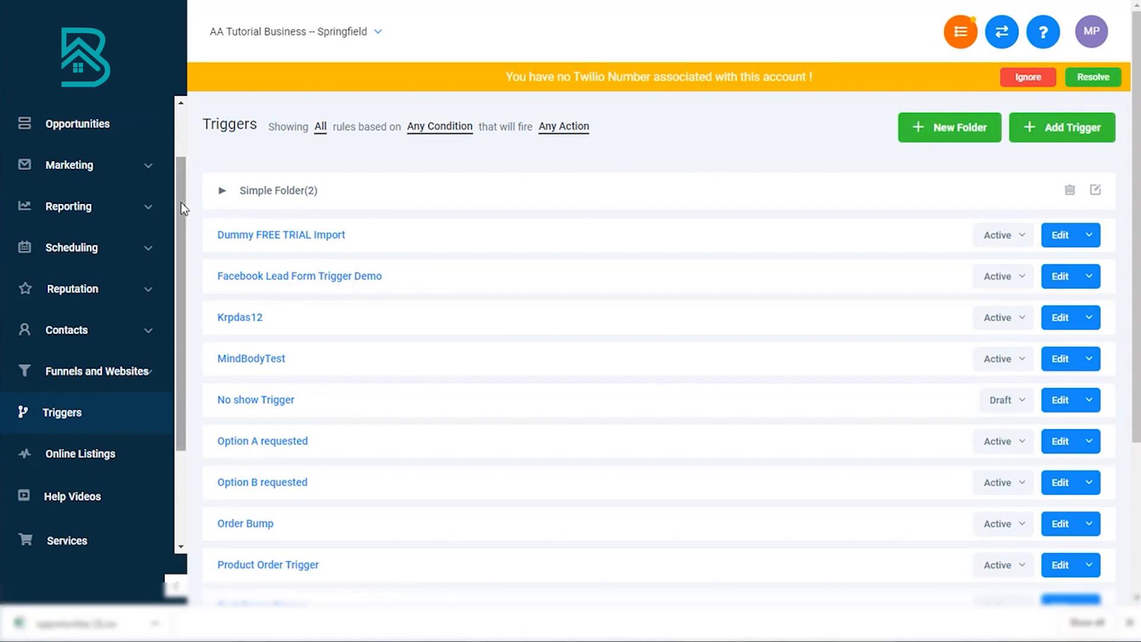
left_click(1037, 143)
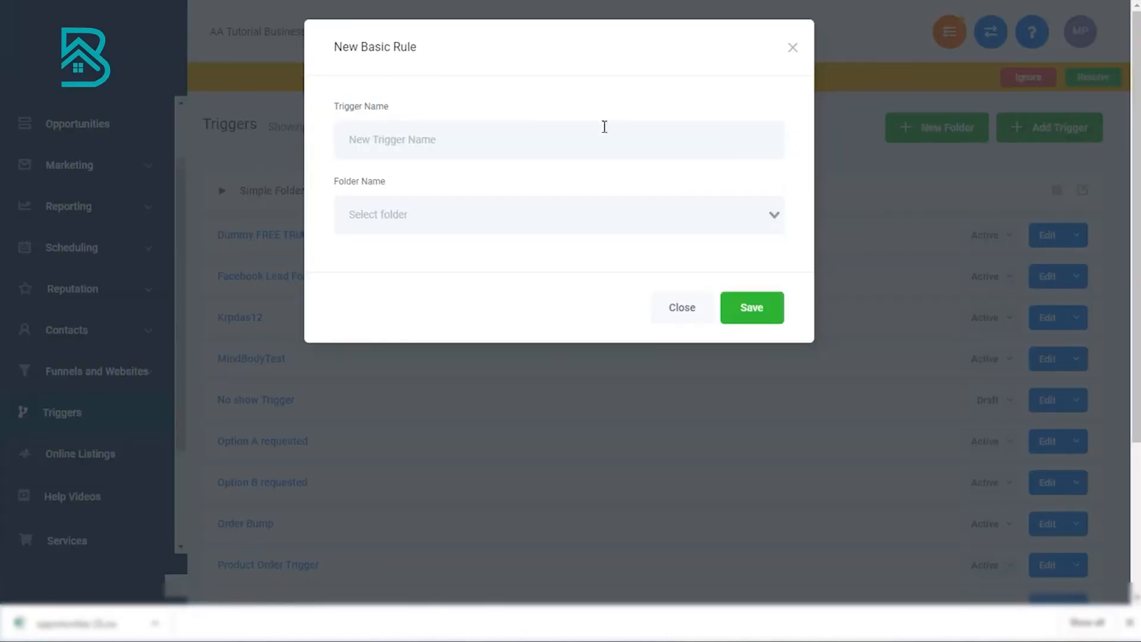
type("Add a note")
left_click(531, 208)
left_click(498, 248)
left_click(775, 316)
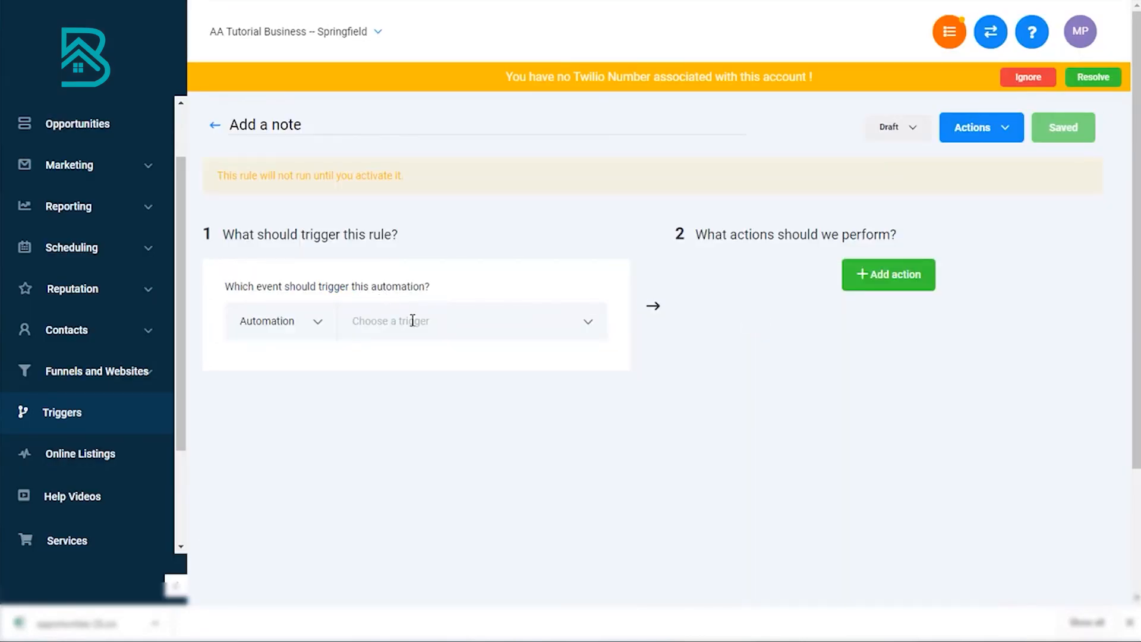
Step: Set the event that starts the "Add a note" trigger to Form Submitted
left_click(448, 322)
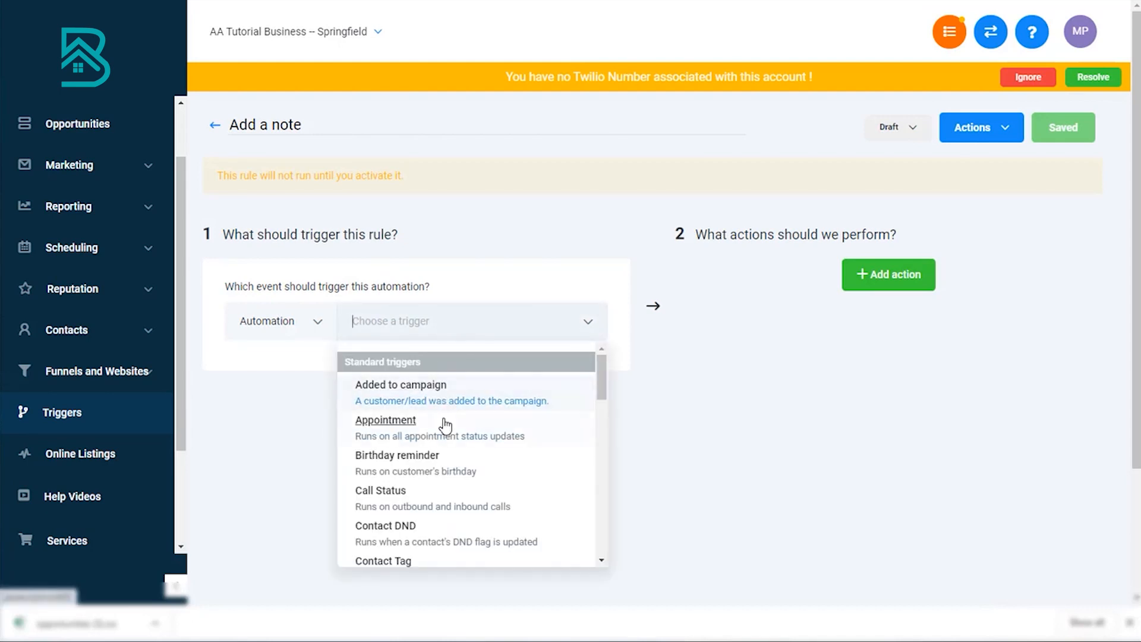
scroll(446, 423, "down", 3)
scroll(448, 431, "down", 3)
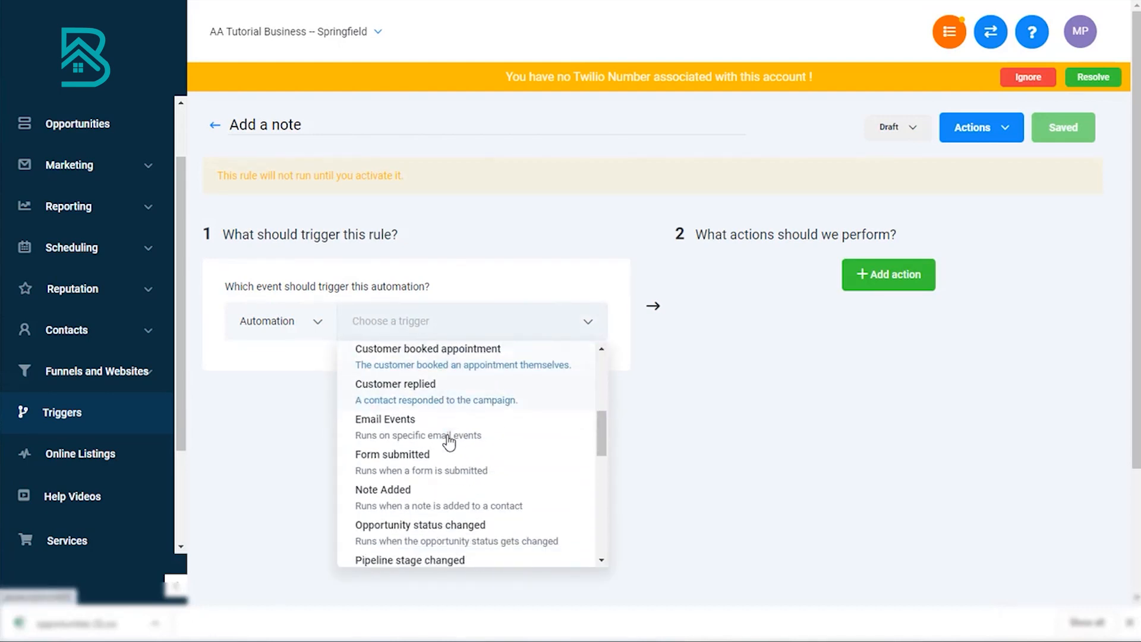
left_click(448, 439)
Step: Filter the trigger so that Form Is Simple Question
left_click(252, 366)
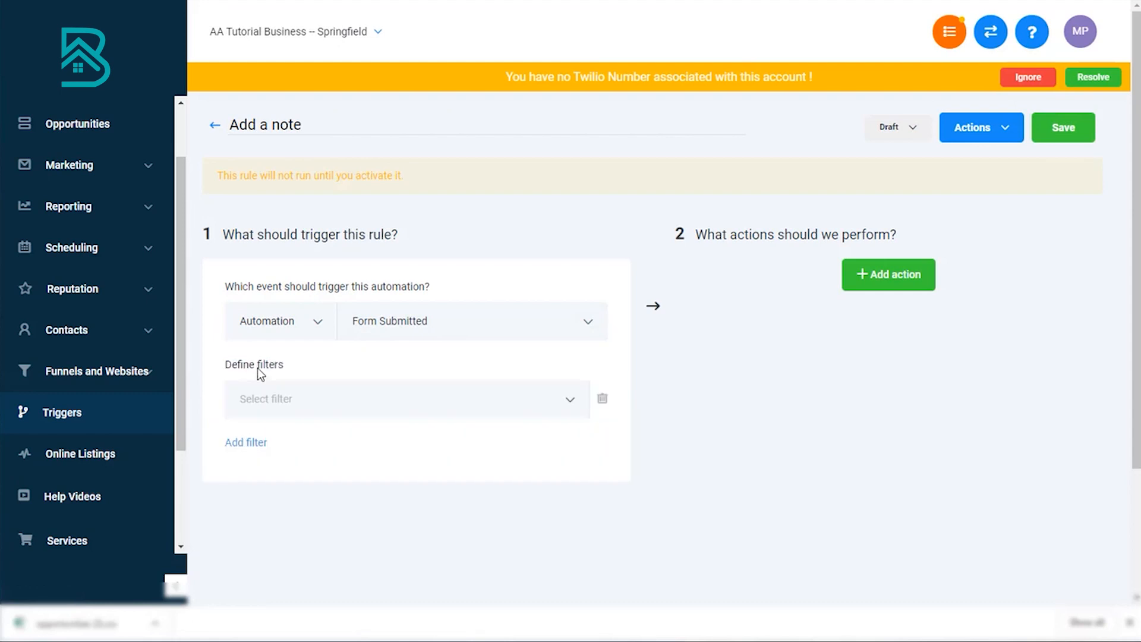
left_click(303, 393)
left_click(300, 197)
left_click(506, 392)
left_click(479, 310)
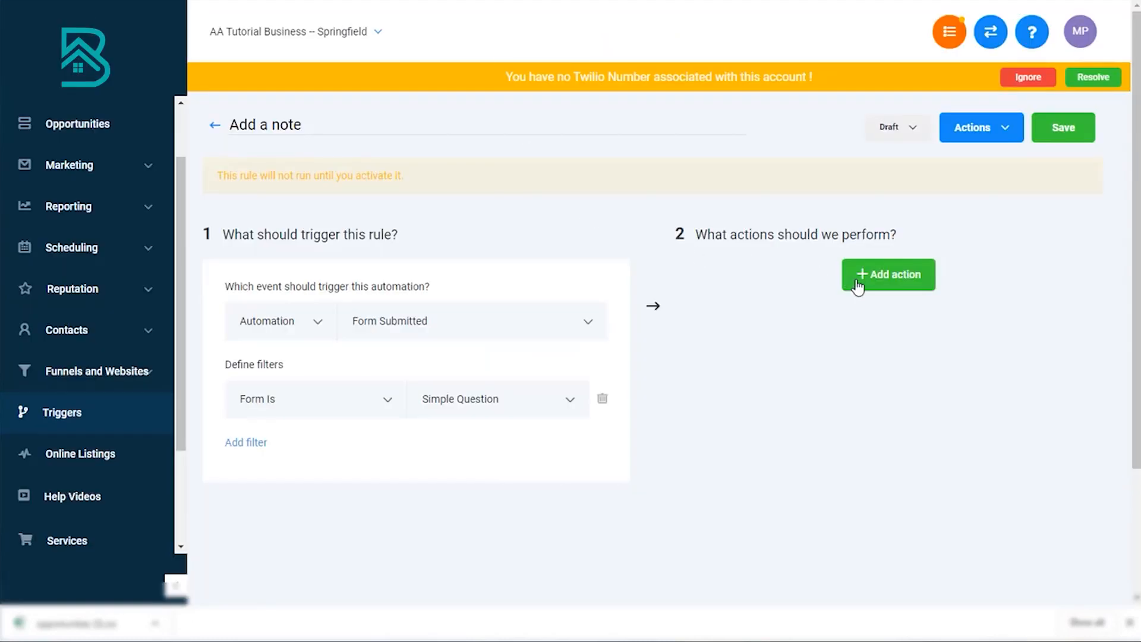
Step: Add an Add To Notes action to the trigger
left_click(858, 284)
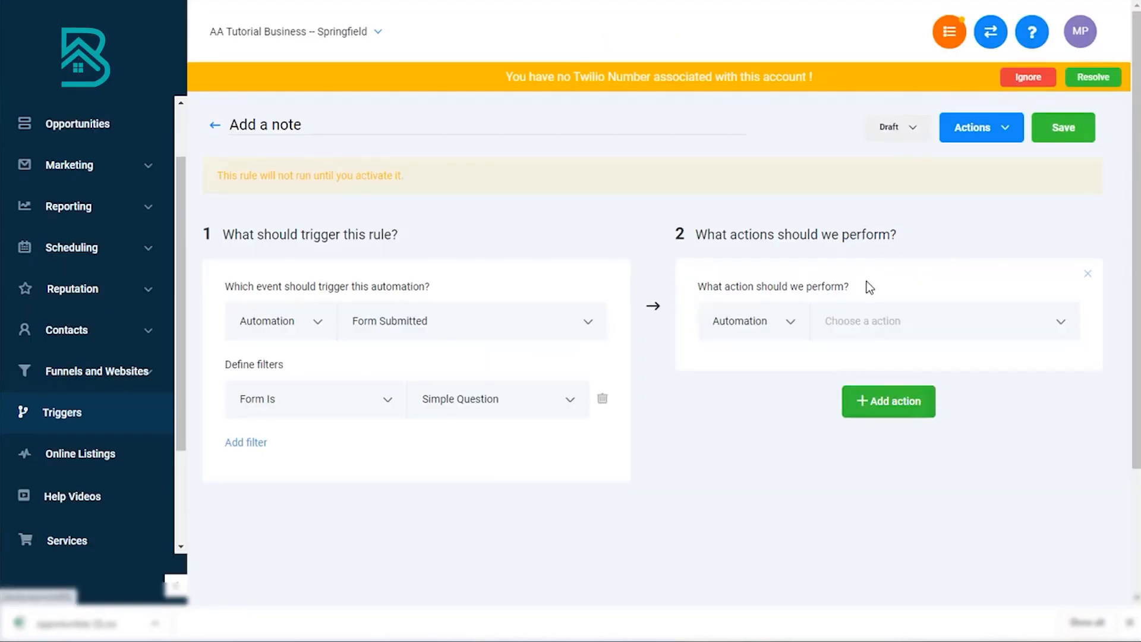
left_click(851, 325)
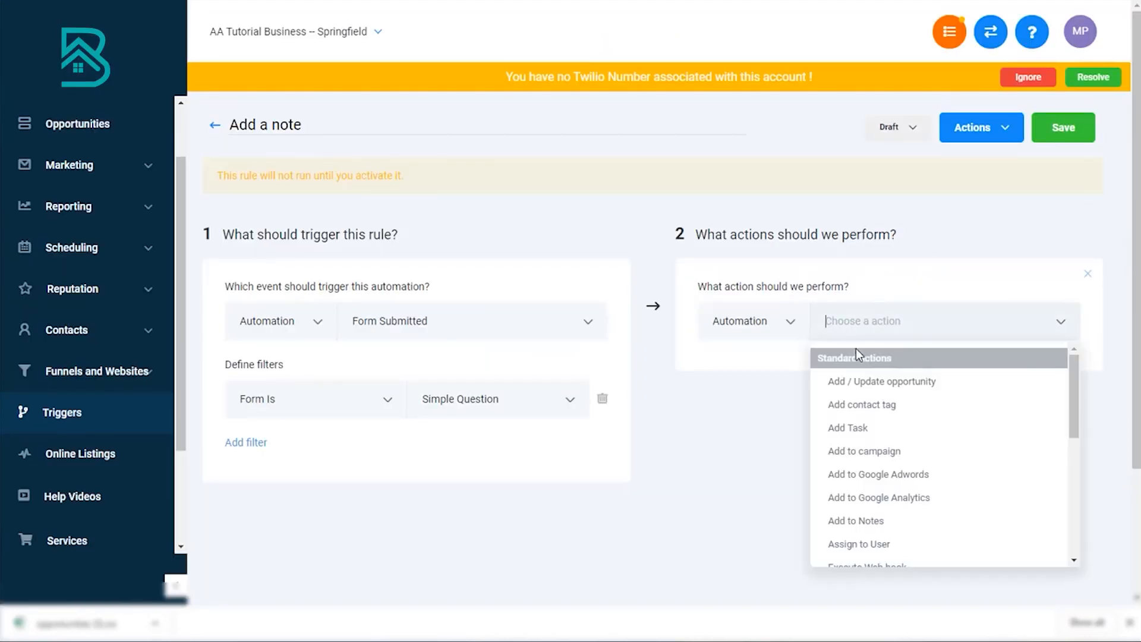
left_click(880, 526)
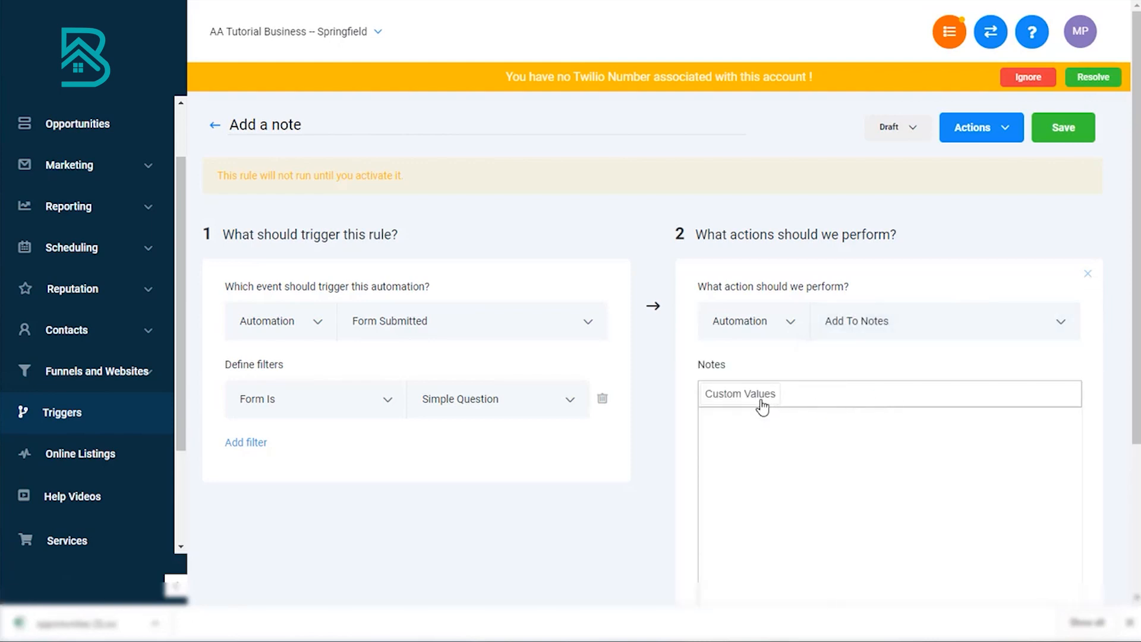
Step: Insert the contact custom field "What are you looking for?" as a custom value in the action's note
left_click(761, 403)
mouse_move(755, 456)
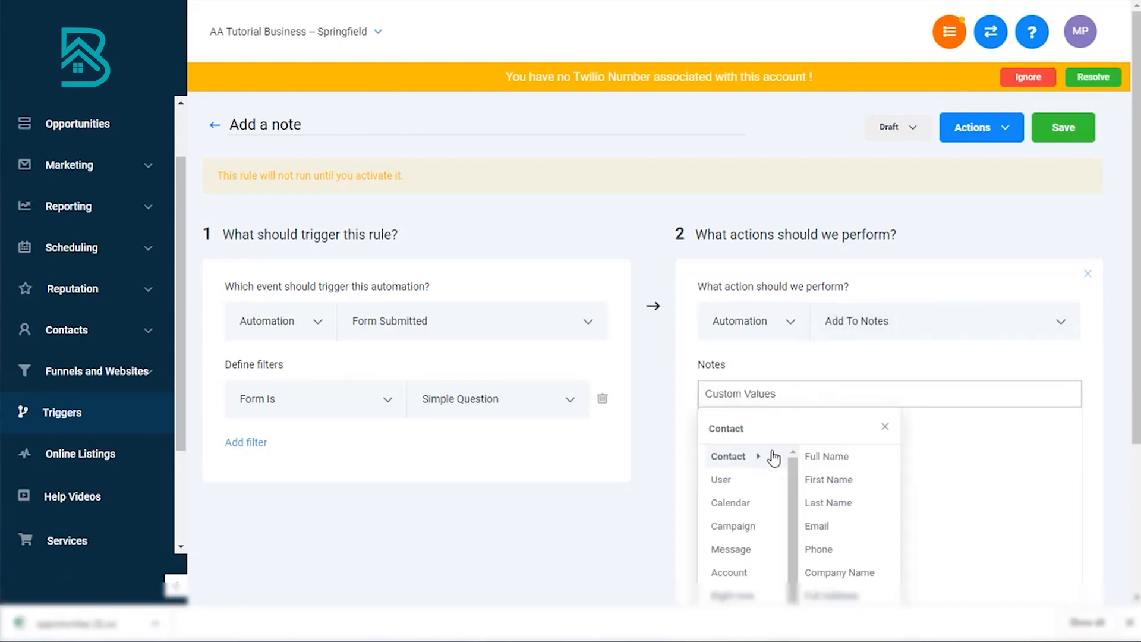
scroll(841, 460, "down", 3)
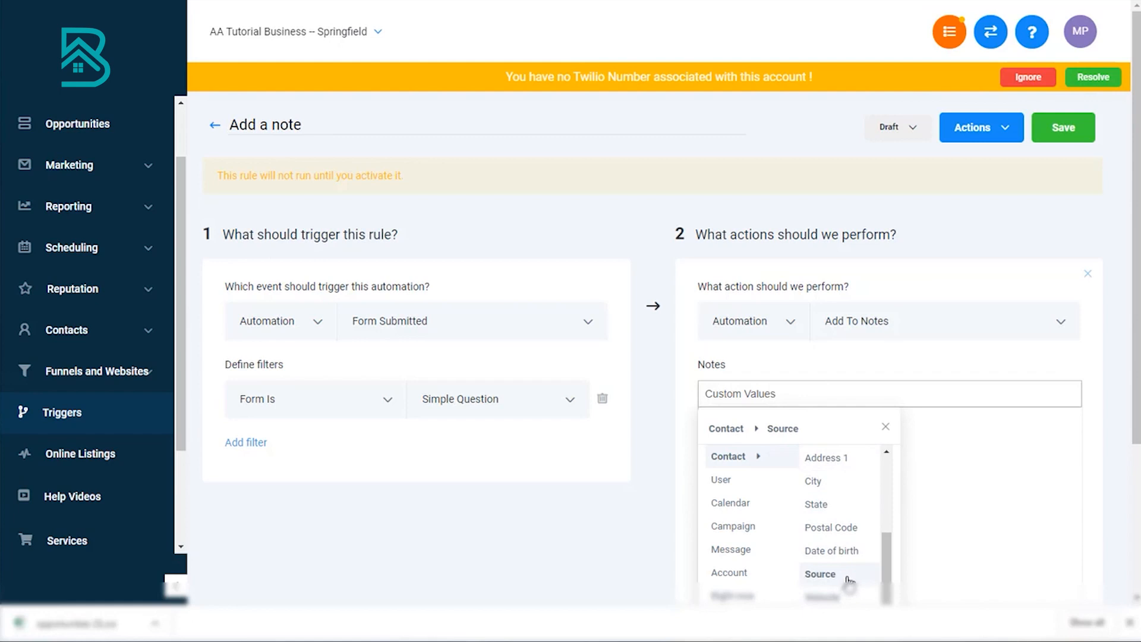
scroll(844, 571, "down", 3)
mouse_move(808, 476)
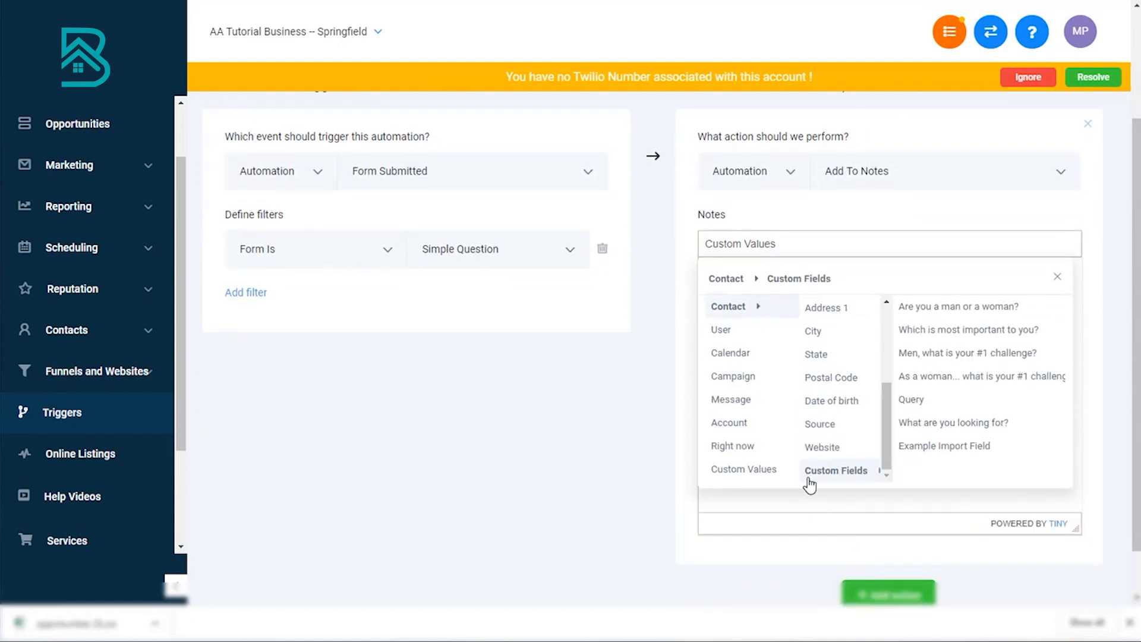
left_click(948, 425)
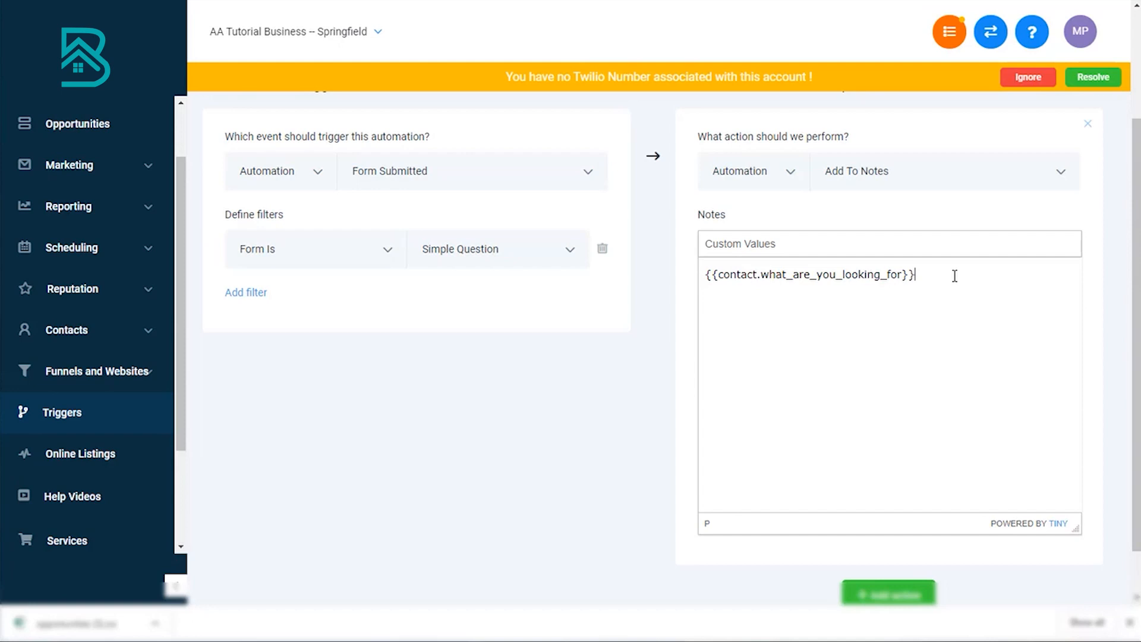
Step: Set the "Add a note" trigger to Active and save it, and ignore the missing Twilio number warning
scroll(955, 275, "down", 1)
scroll(954, 275, "up", 5)
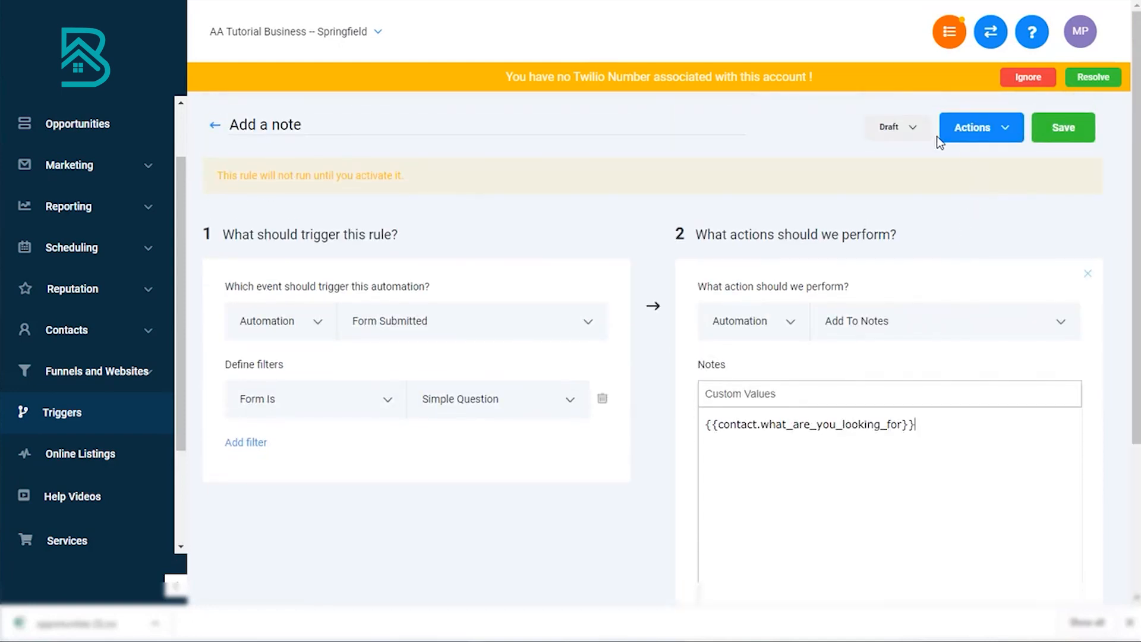
left_click(912, 141)
left_click(899, 160)
left_click(1055, 129)
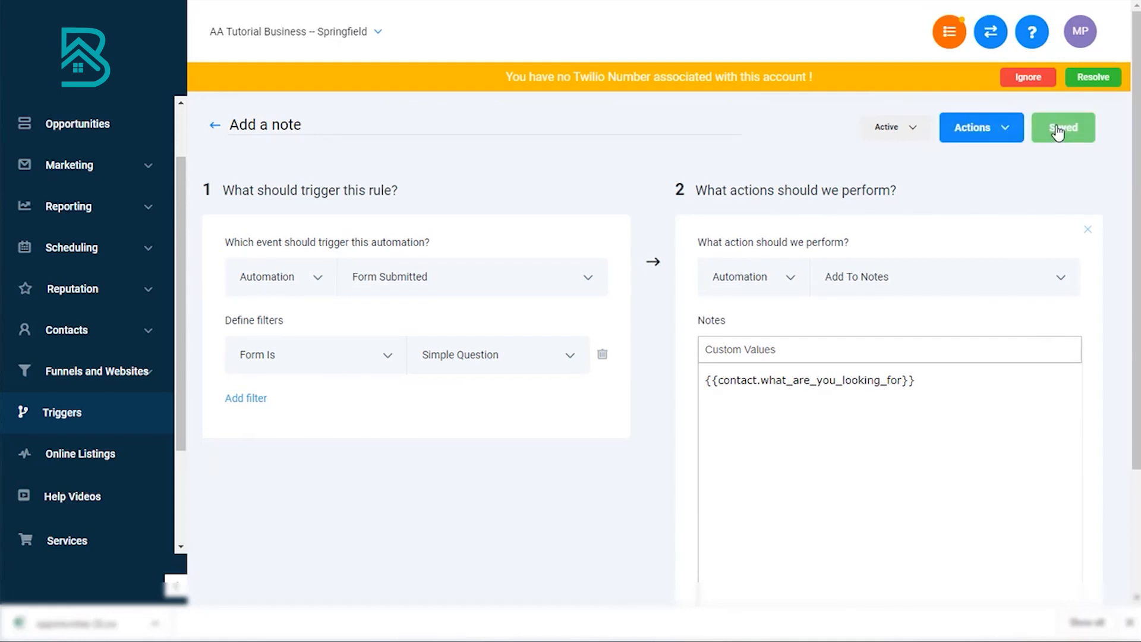
left_click(1023, 78)
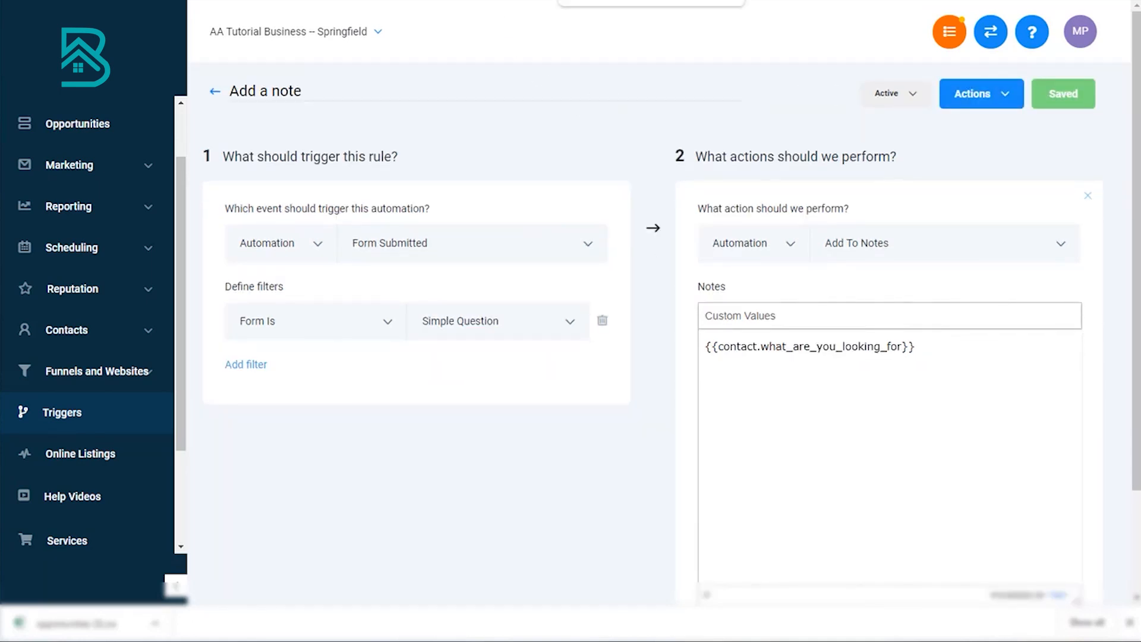
Step: Submit "This is my answer to the post booking form 123" on the Question Page and check the booked lead's card in Opportunities
left_click(79, 126)
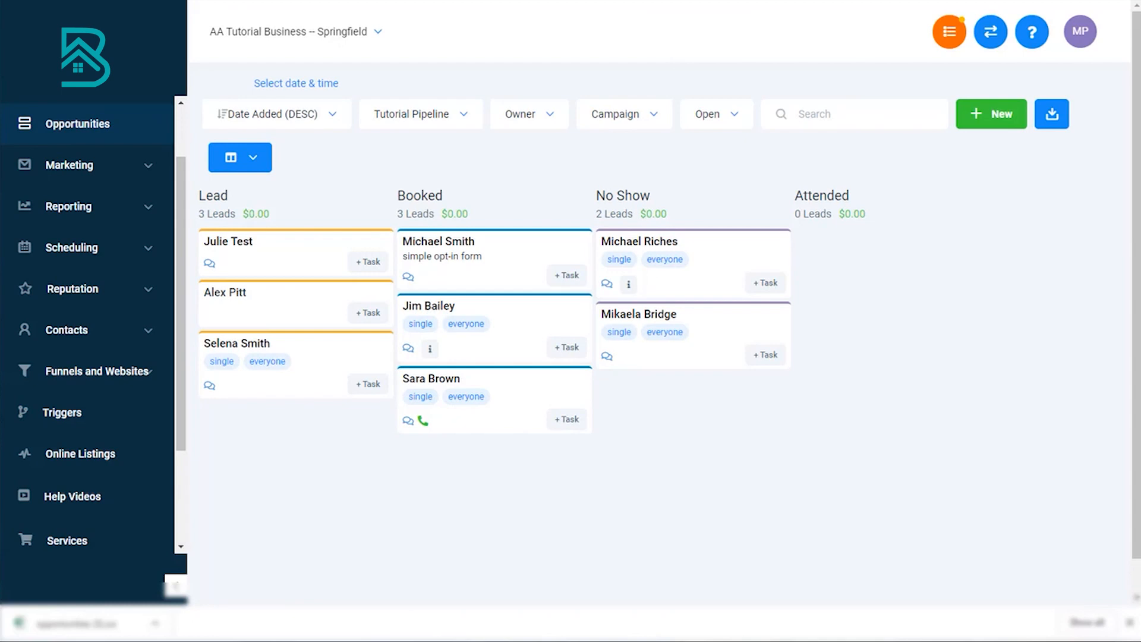
left_click(601, 0)
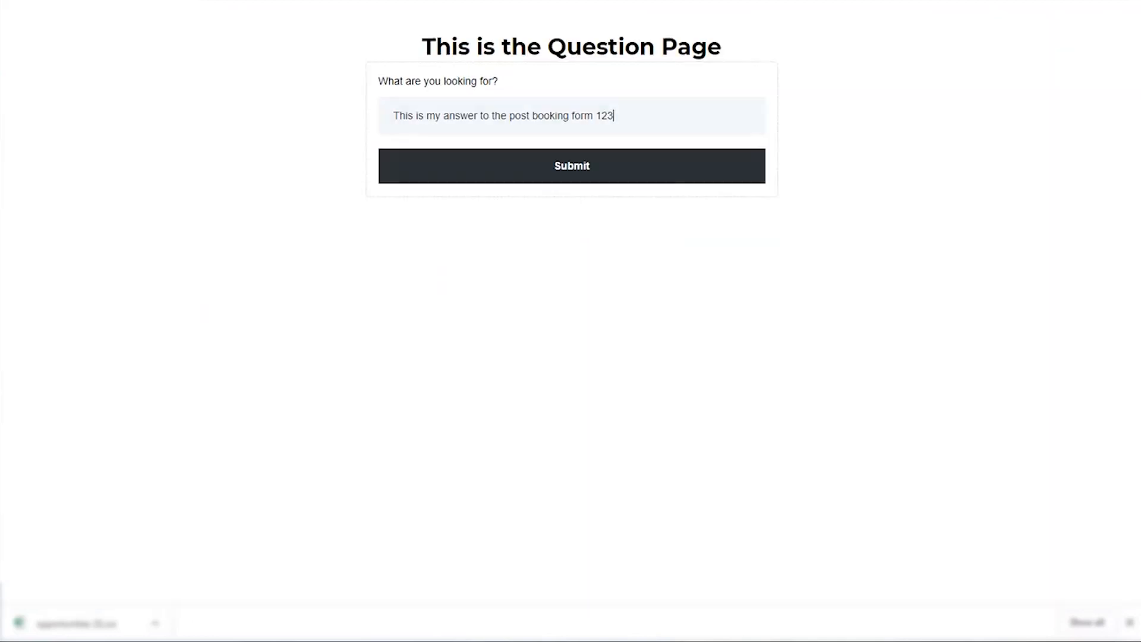
left_click(613, 173)
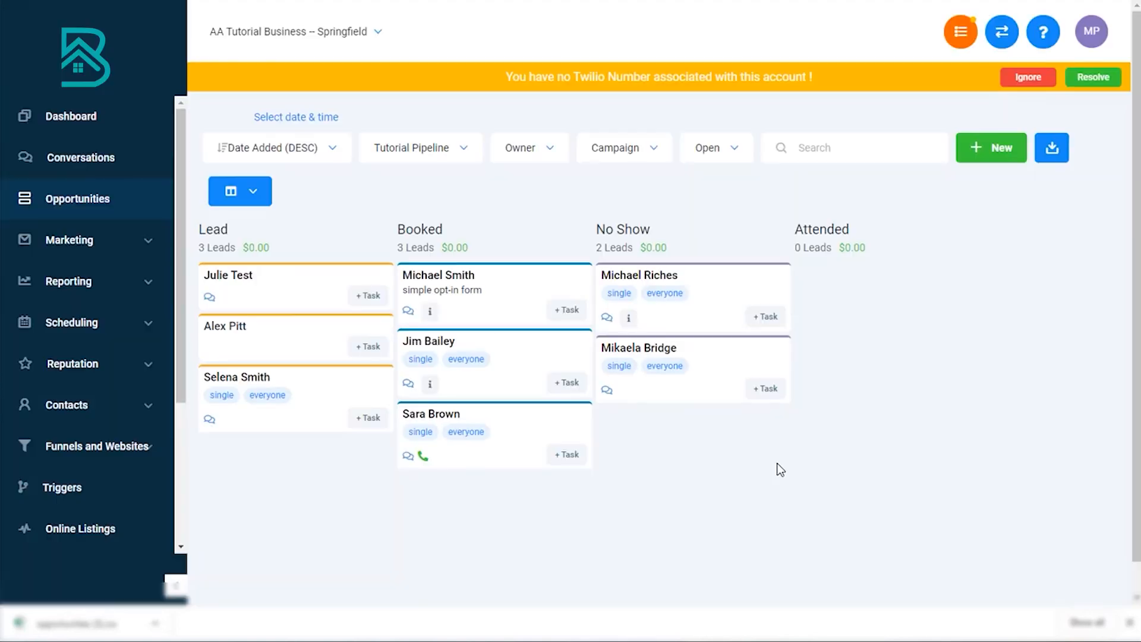
mouse_move(430, 312)
Step: Open the Simple Opt-In Form for editing and examine its options, including the Sticky Contact setting
left_click(120, 239)
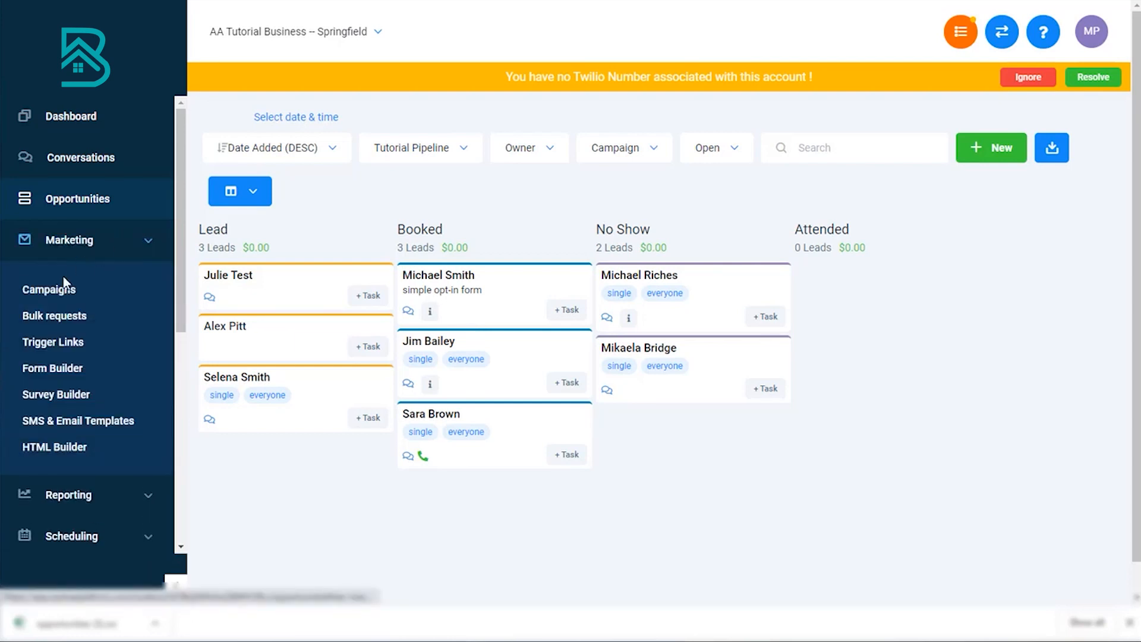
left_click(59, 368)
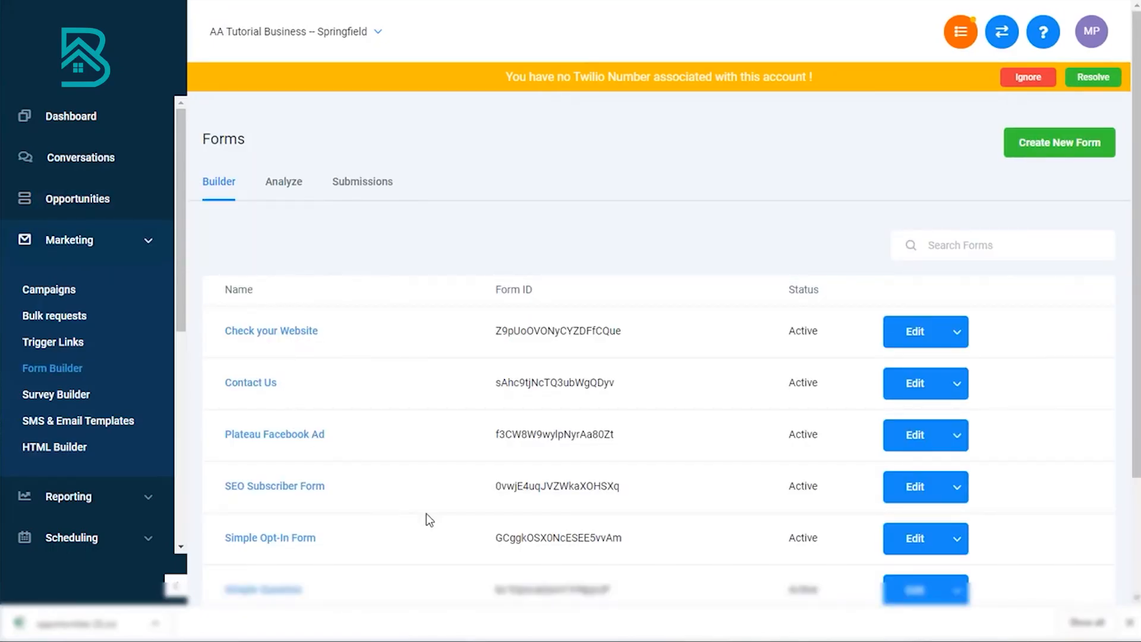
left_click(915, 538)
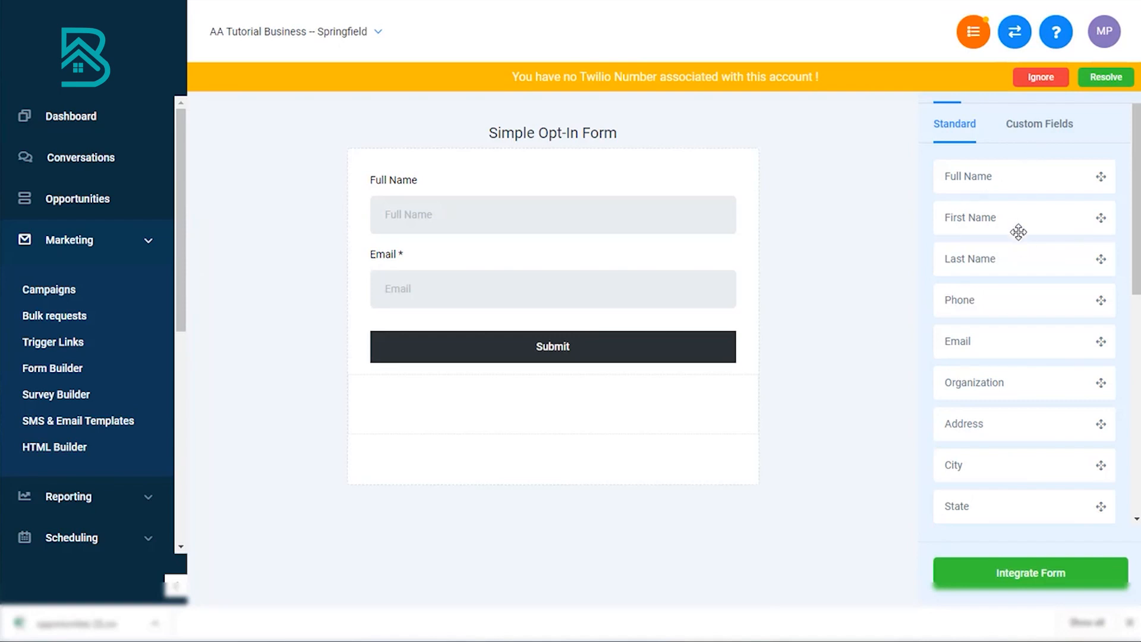
left_click(1041, 77)
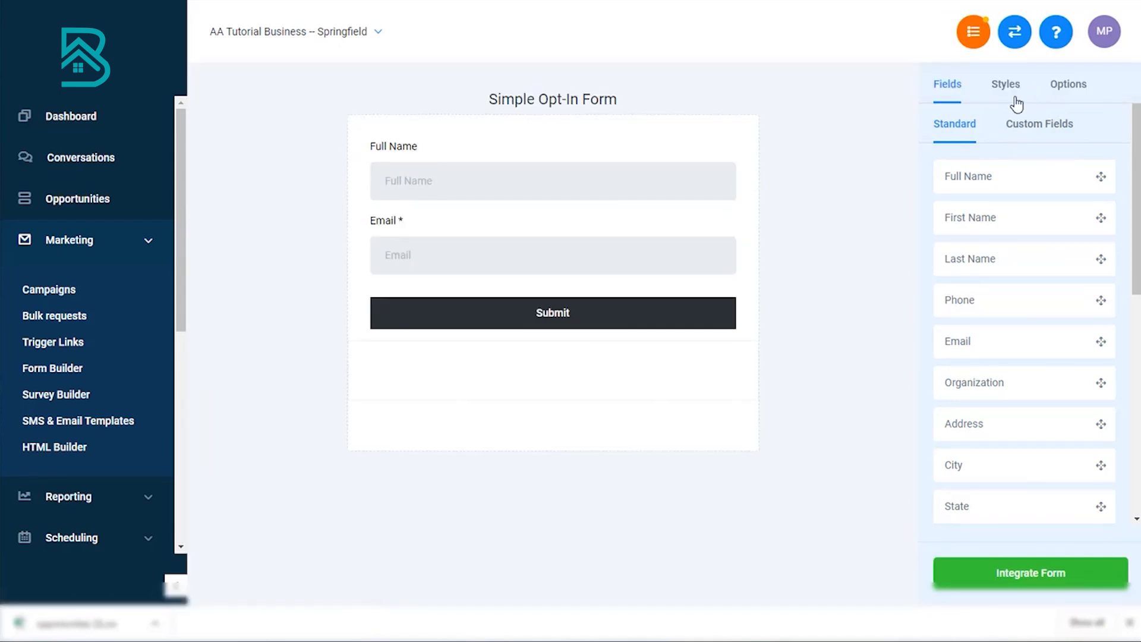
left_click(1005, 86)
left_click(1068, 84)
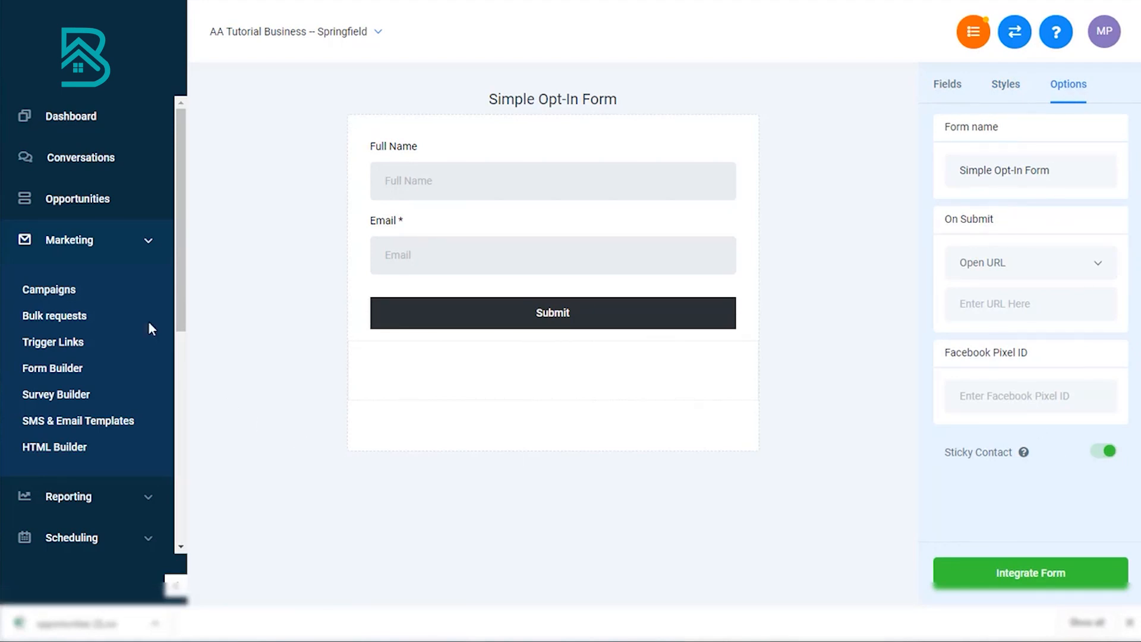
Step: Check the Note setting under Additional Info for the opportunity cards and read the note on the first Booked lead
left_click(79, 201)
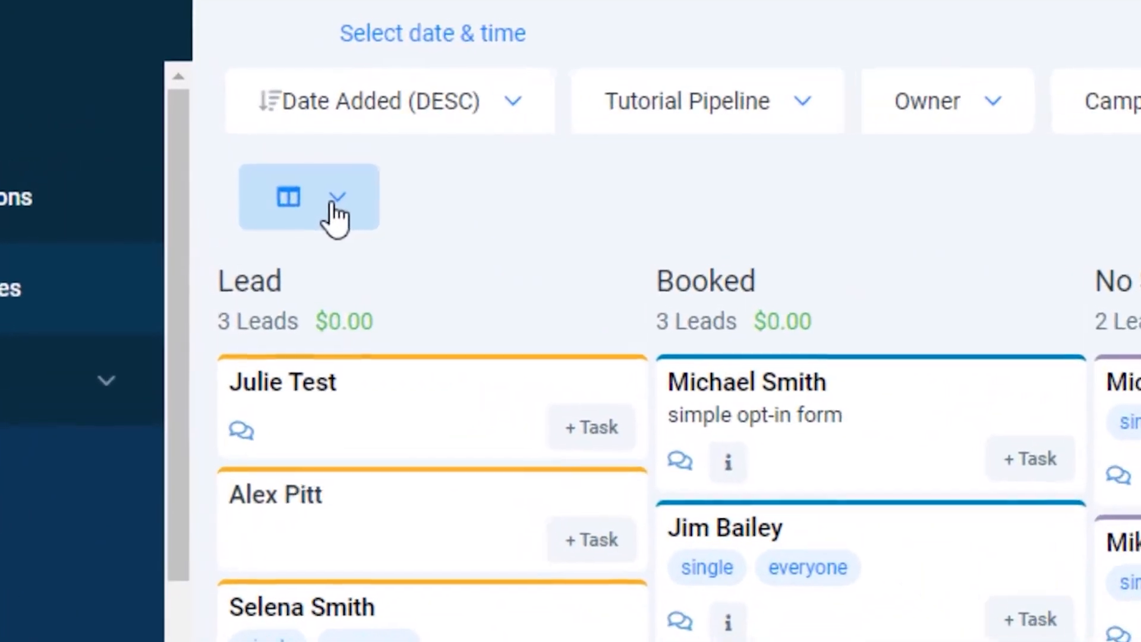
left_click(250, 162)
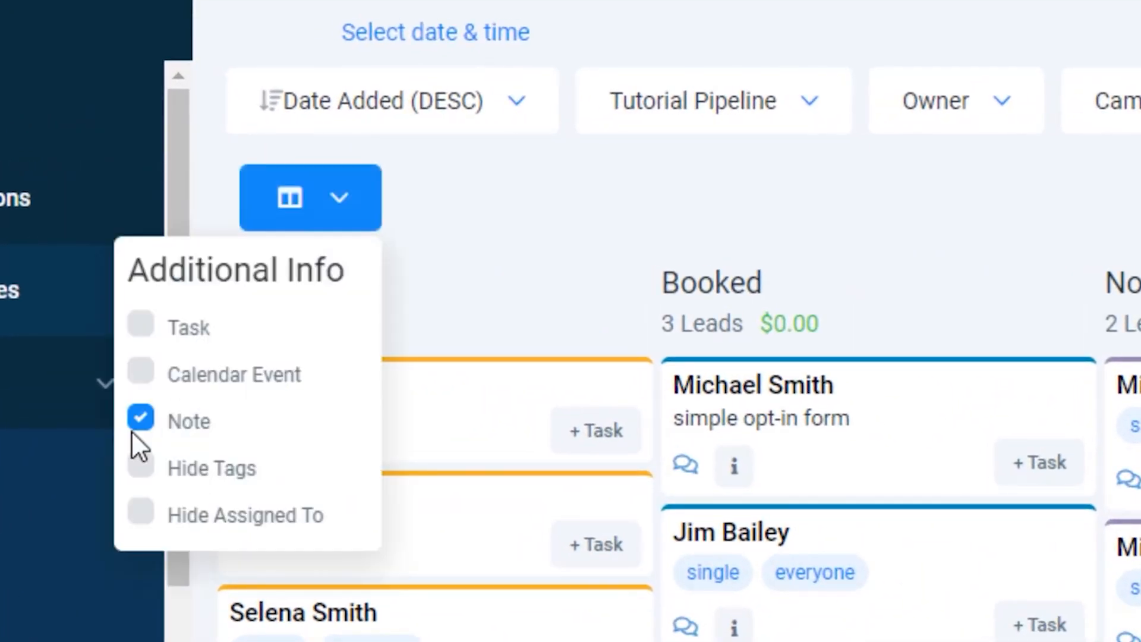
left_click(546, 202)
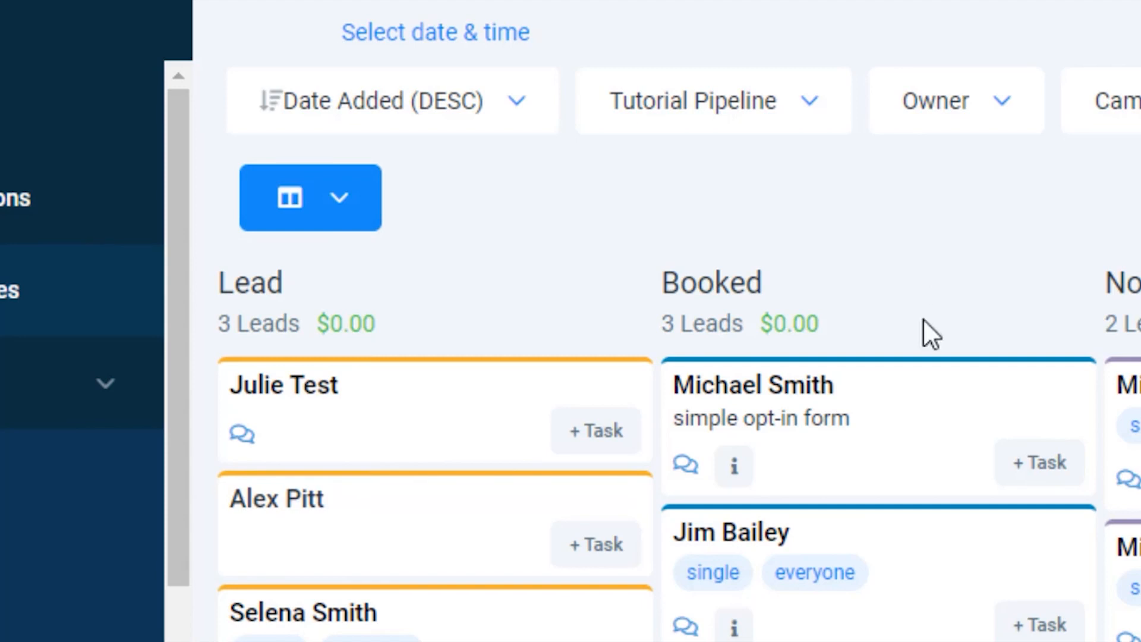
mouse_move(735, 476)
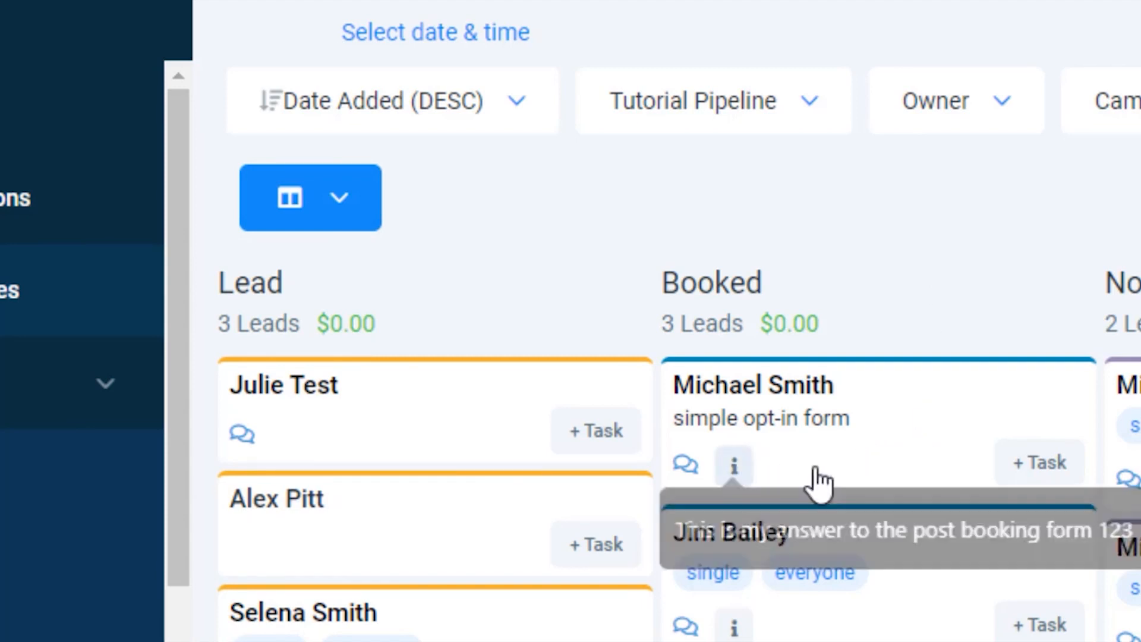